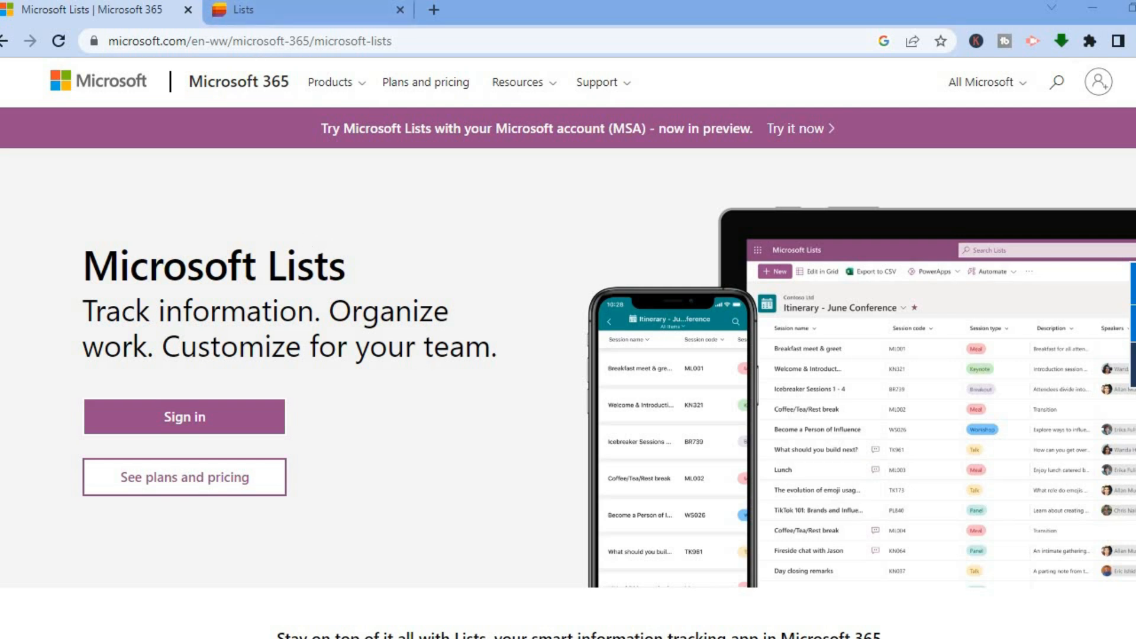
Start a new list in Microsoft Lists and open the Work progress tracker template.
{"action": "left_click", "coordinate": [248, 5]}
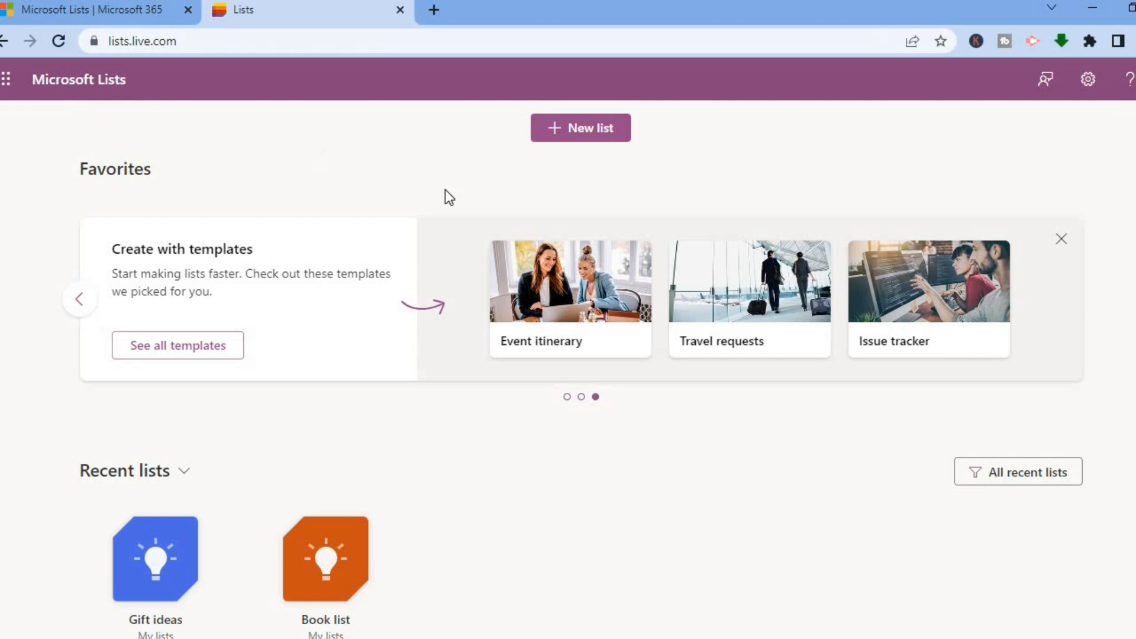
{"action": "left_click", "coordinate": [572, 131]}
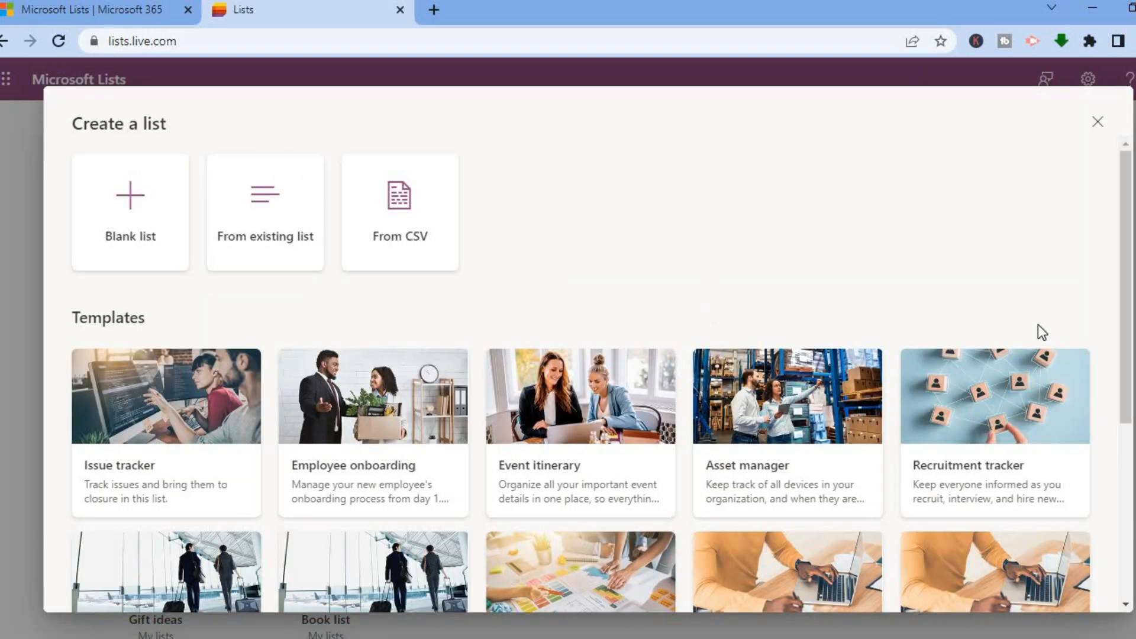
{"action": "left_click_drag", "start_coordinate": [1122, 275], "coordinate": [1124, 355]}
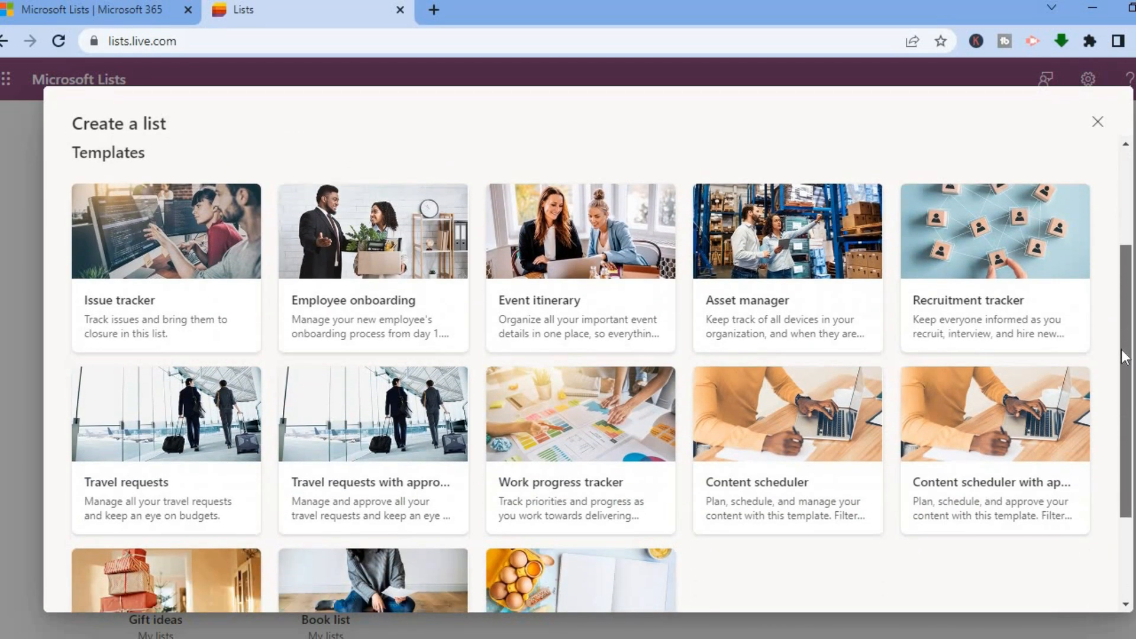
{"action": "left_click_drag", "start_coordinate": [1123, 308], "coordinate": [1122, 373]}
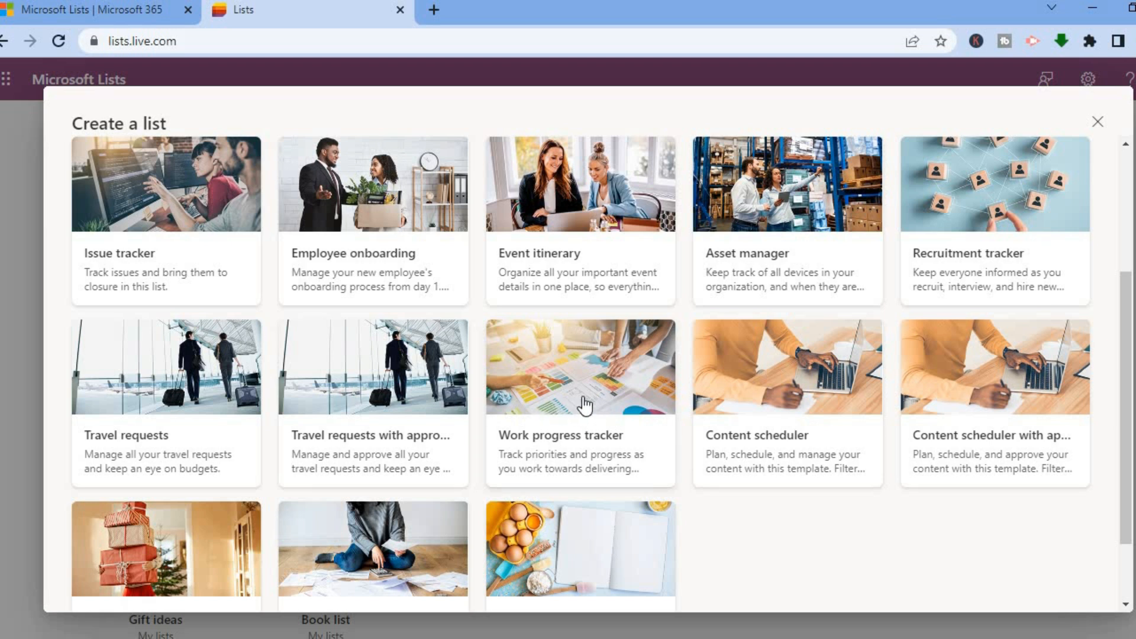
{"action": "left_click", "coordinate": [623, 406]}
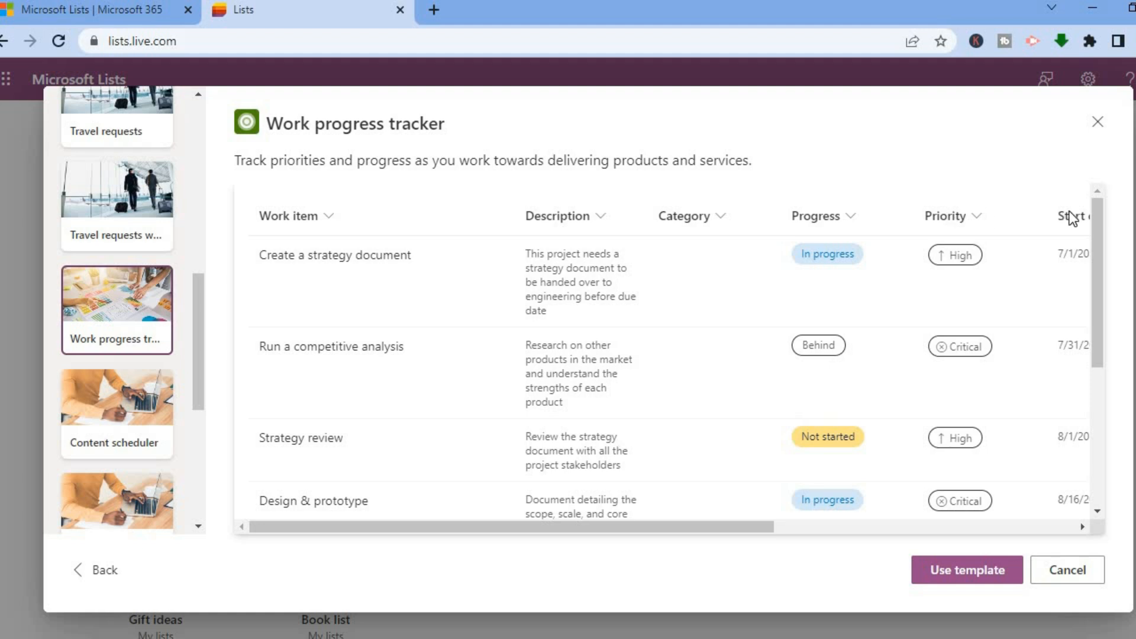
Create a list from the Work progress tracker template, using the lighter red as its color.
{"action": "left_click", "coordinate": [970, 571]}
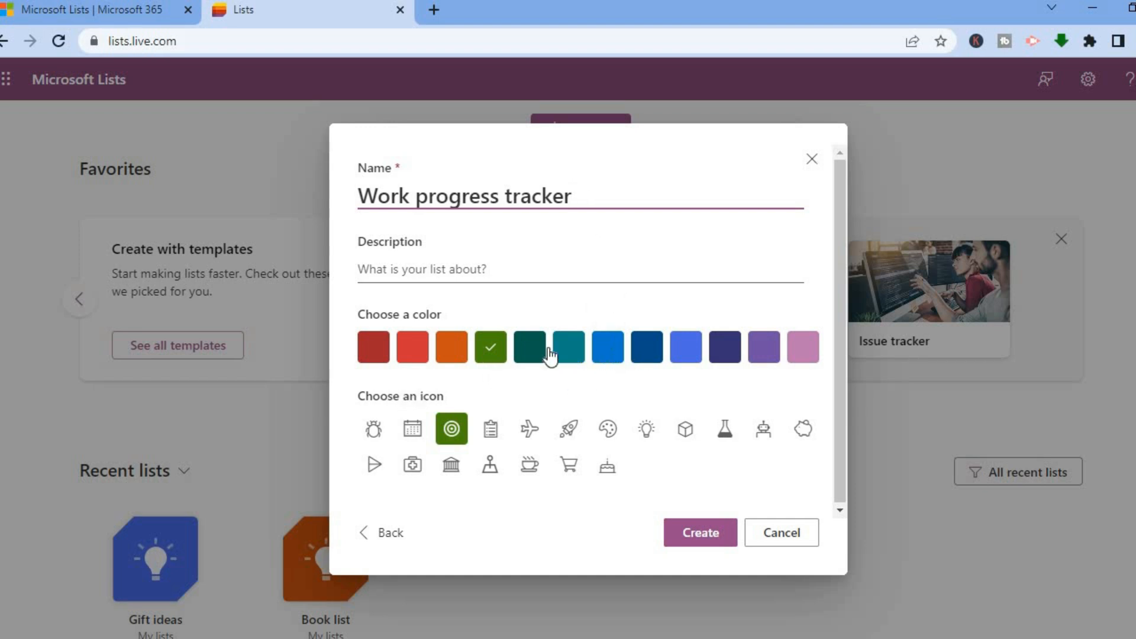
{"action": "left_click", "coordinate": [412, 349]}
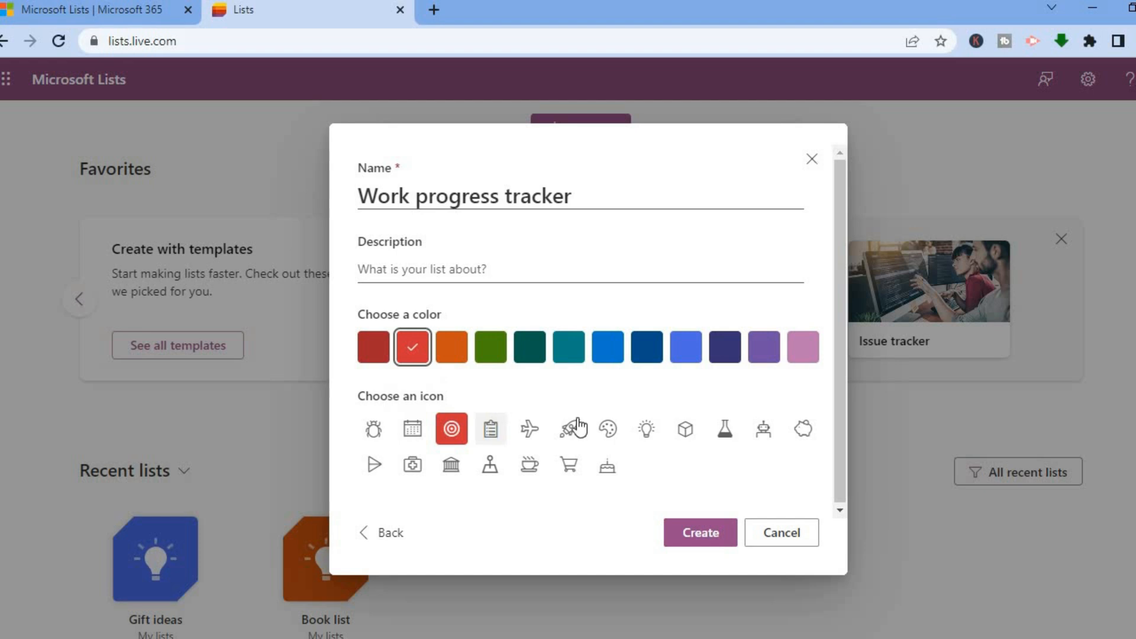
{"action": "left_click", "coordinate": [700, 532]}
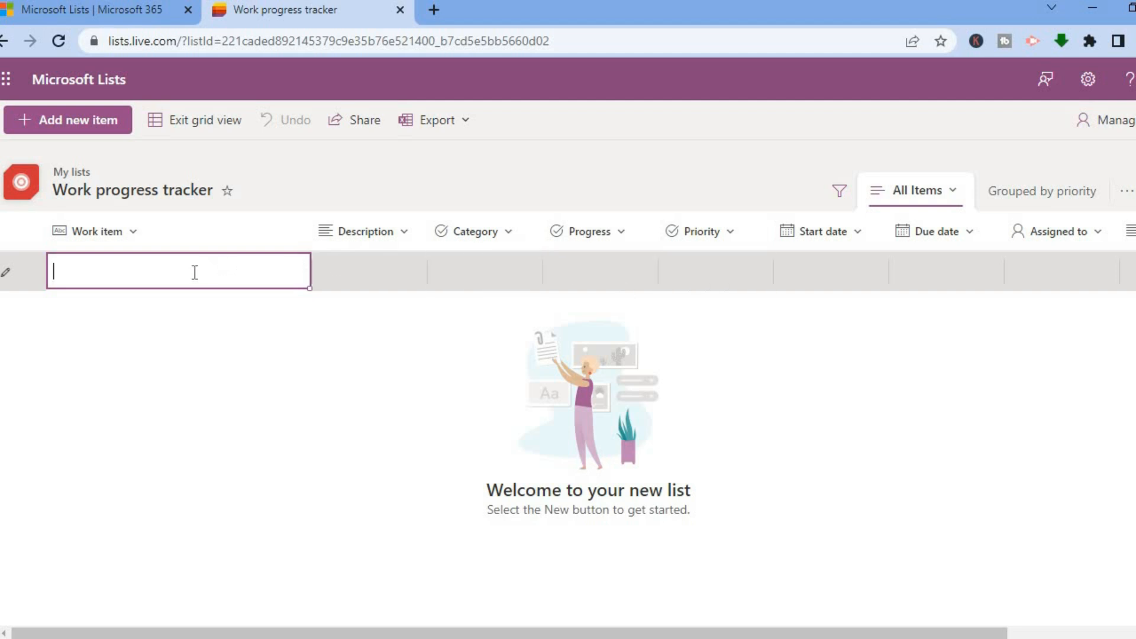
Enter "upload video" as the first work item in the list.
{"action": "type", "text": "upload "}
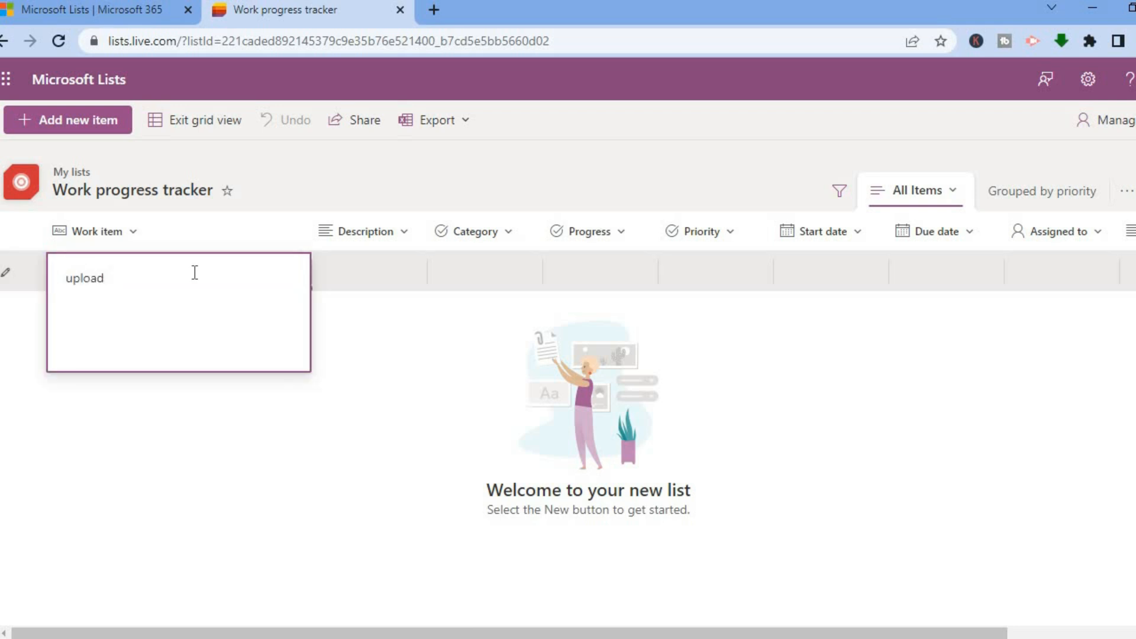
{"action": "type", "text": "video"}
{"action": "left_click", "coordinate": [366, 259]}
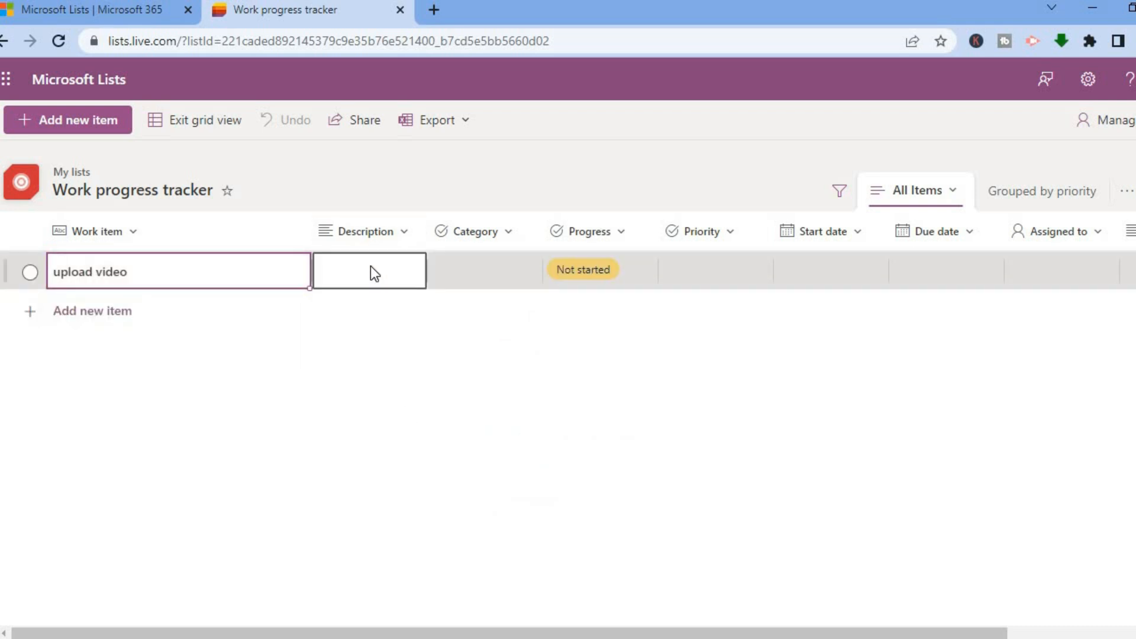
Examine the Progress column's options and the status choices available for the upload video item.
{"action": "left_click", "coordinate": [472, 263]}
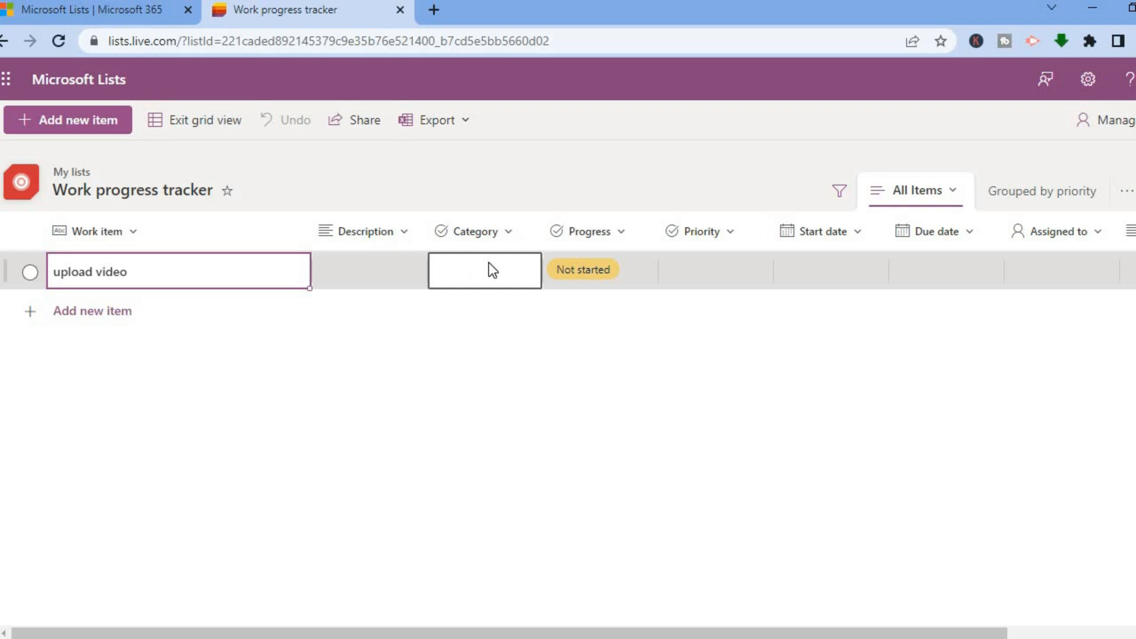
{"action": "left_click", "coordinate": [579, 260]}
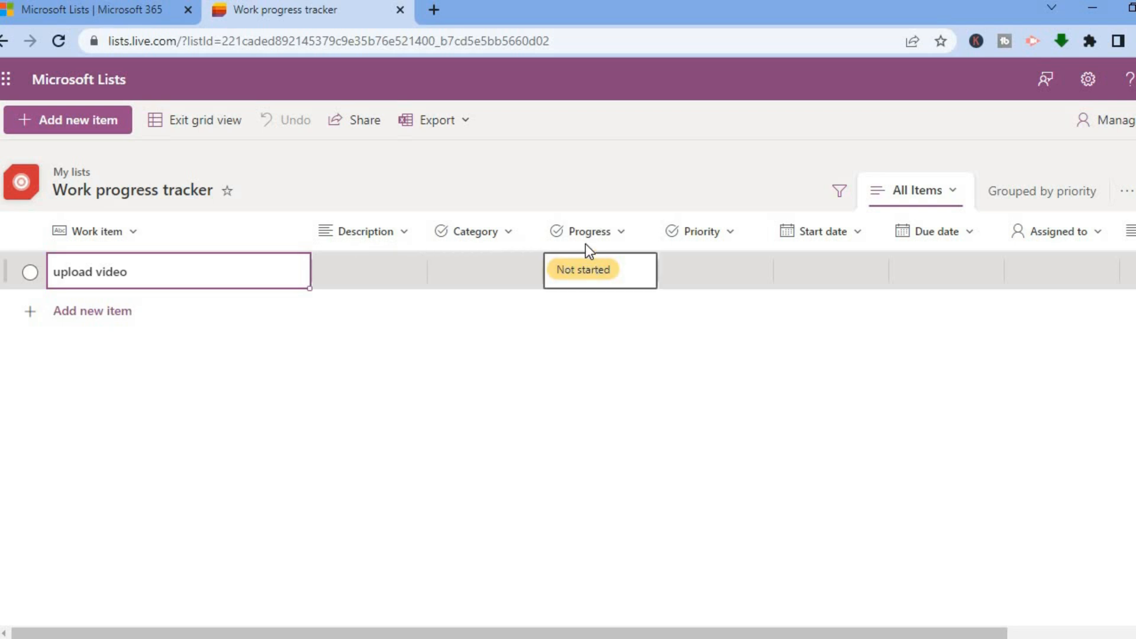
{"action": "left_click", "coordinate": [615, 269]}
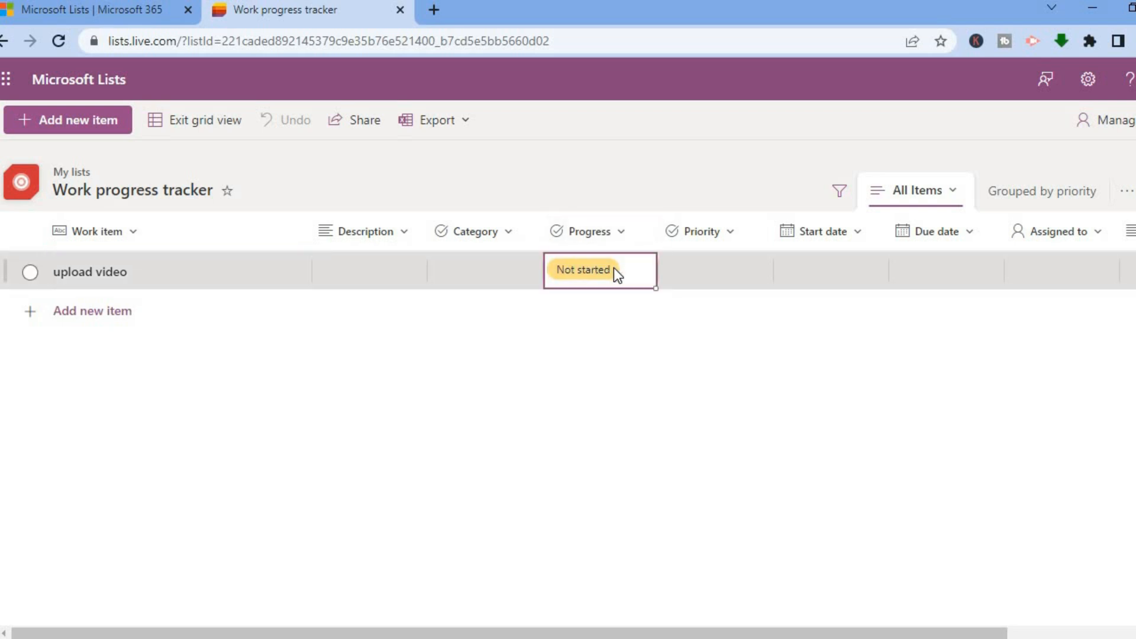
{"action": "left_click", "coordinate": [619, 230]}
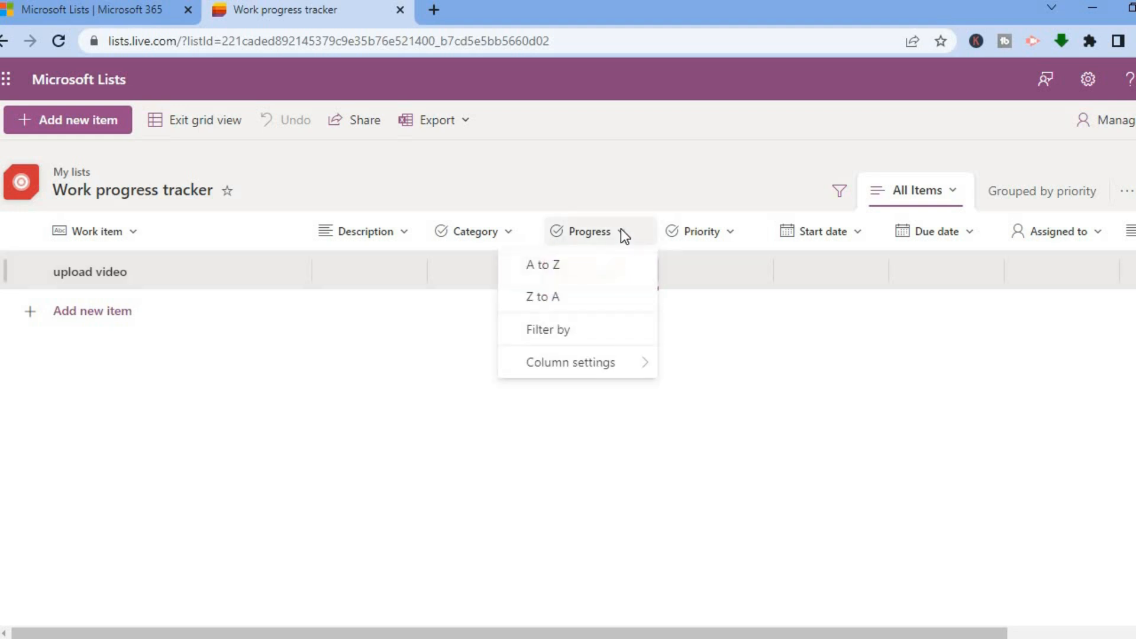
{"action": "left_click", "coordinate": [680, 356]}
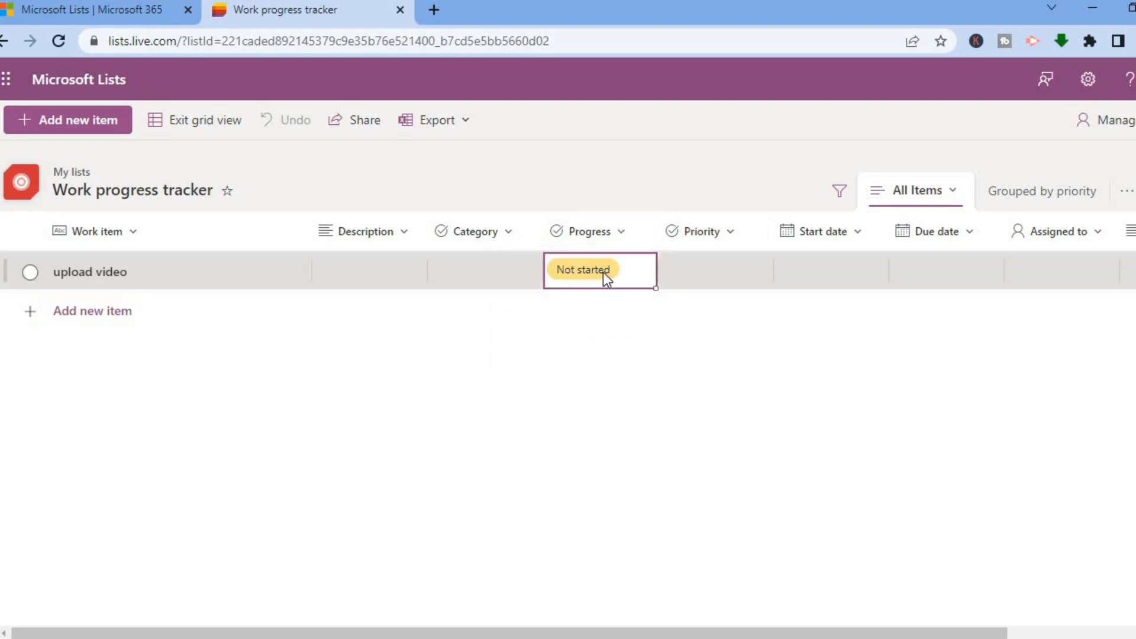
{"action": "left_click", "coordinate": [602, 273]}
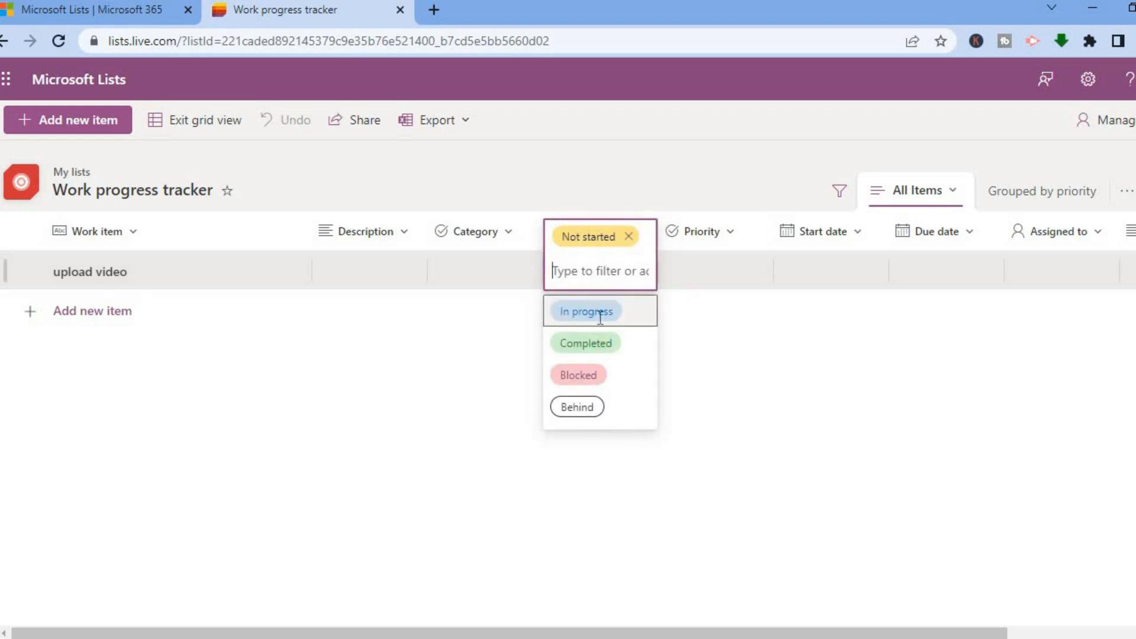
{"action": "left_click", "coordinate": [687, 381]}
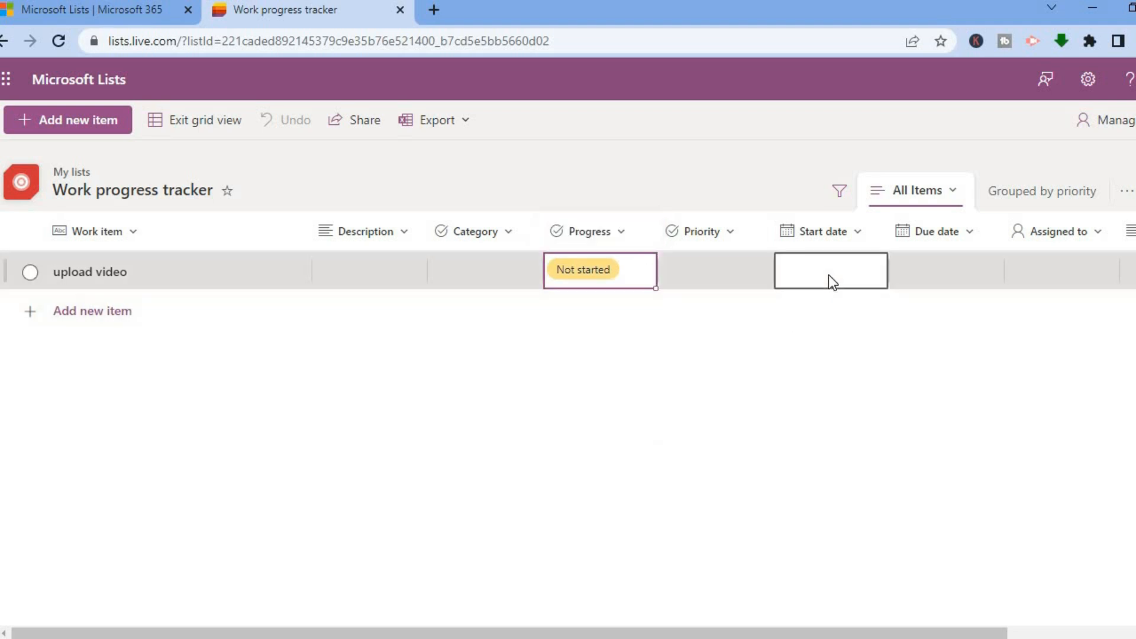
Set the upload video item's start date to May 18, 2023 and its due date to May 22, 2023.
{"action": "left_click", "coordinate": [828, 275]}
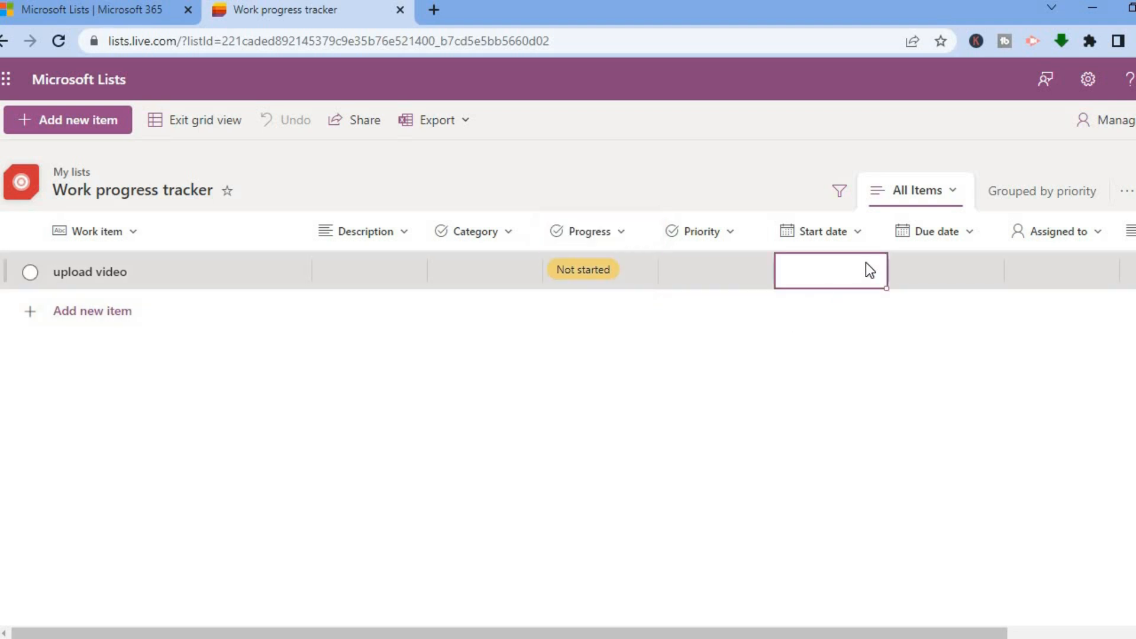
{"action": "left_click", "coordinate": [852, 261]}
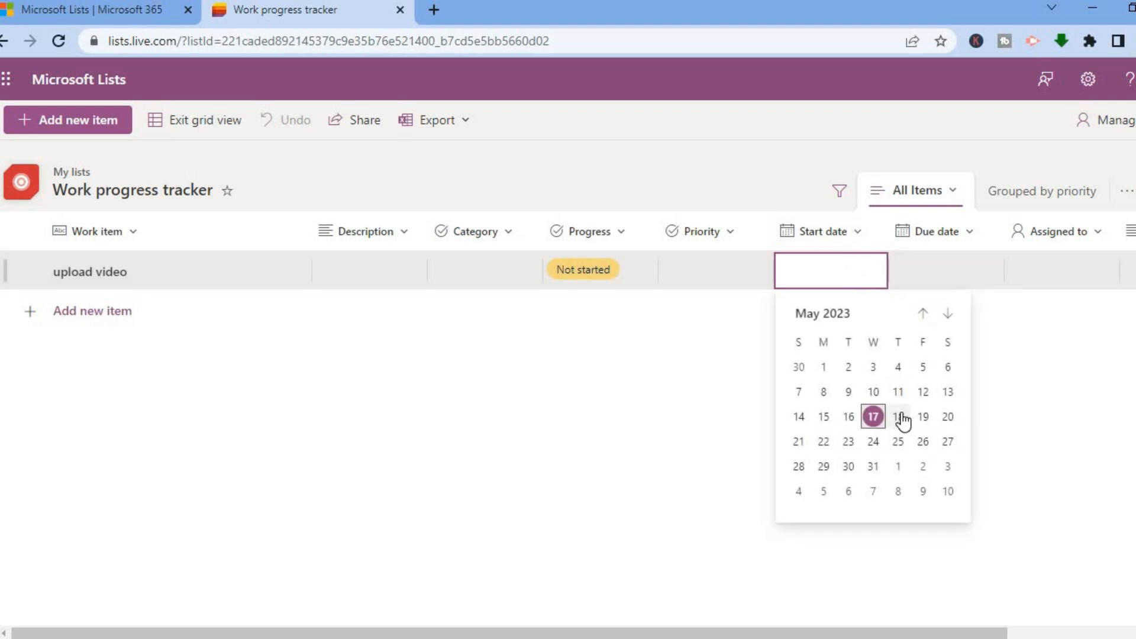
{"action": "left_click", "coordinate": [899, 417]}
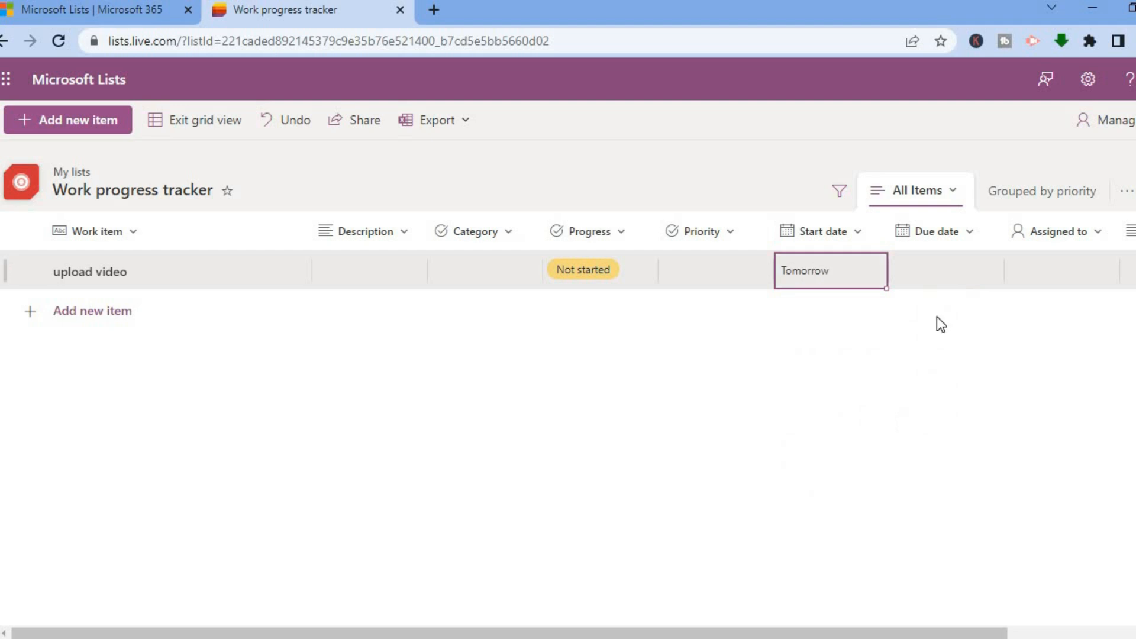
{"action": "left_click", "coordinate": [942, 270]}
{"action": "left_click", "coordinate": [941, 271]}
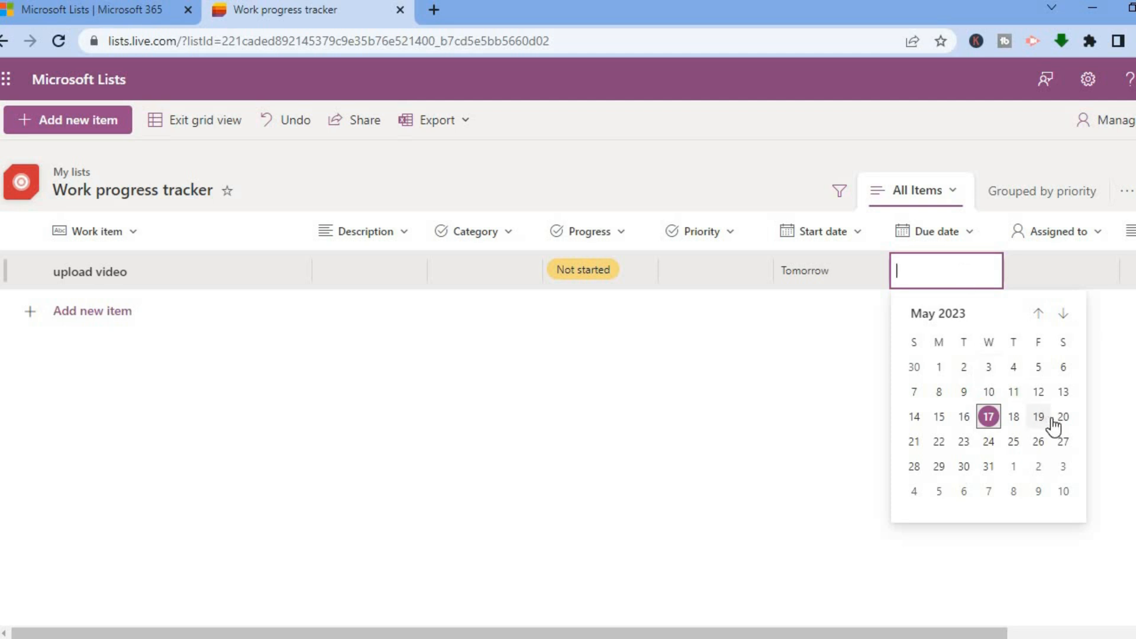
{"action": "left_click", "coordinate": [939, 444]}
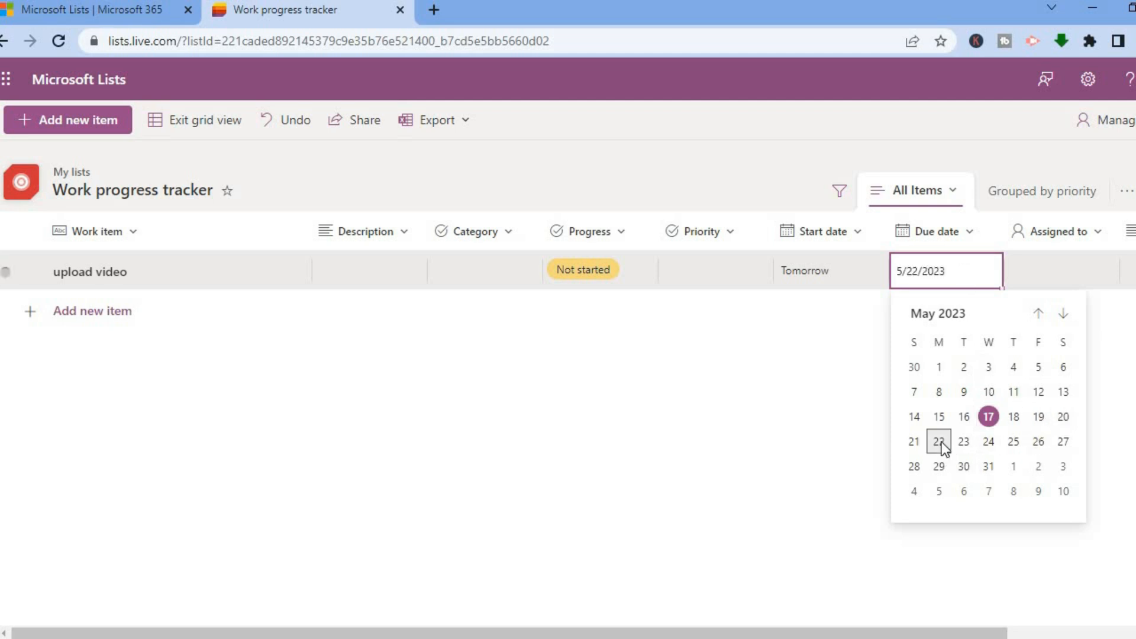
{"action": "left_click", "coordinate": [1078, 285]}
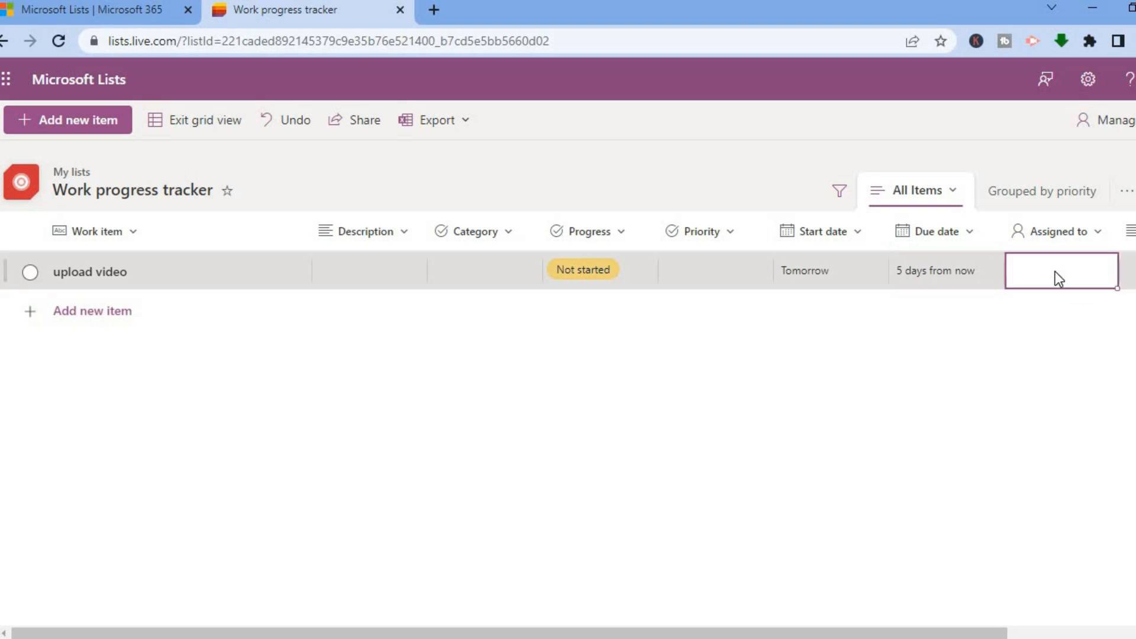
{"action": "left_click", "coordinate": [1055, 271]}
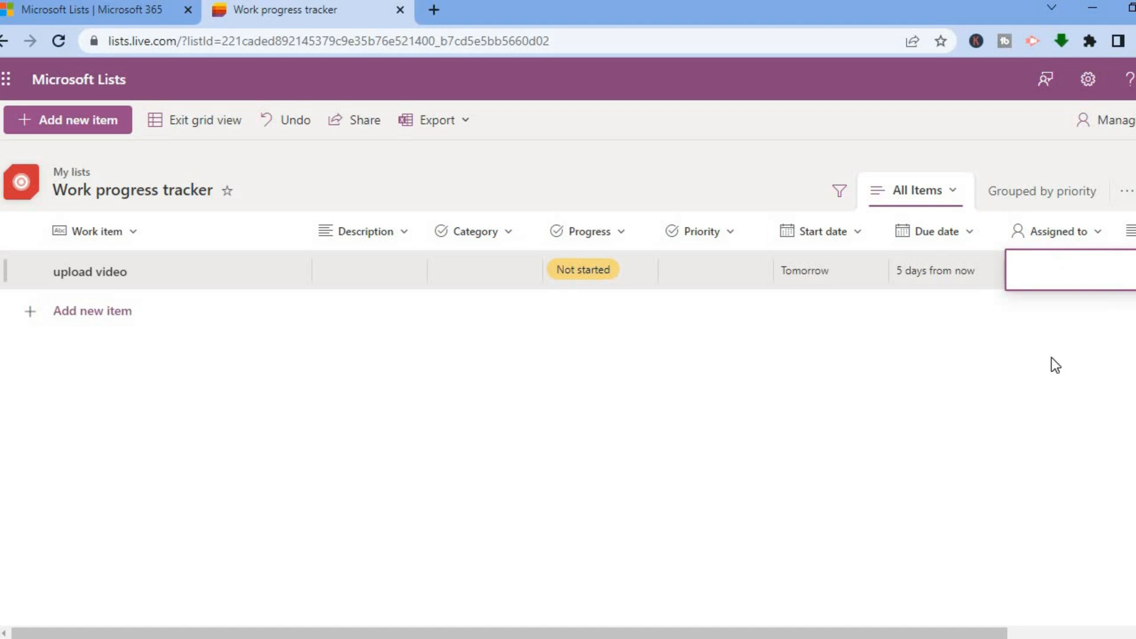
{"action": "key", "text": "Escape"}
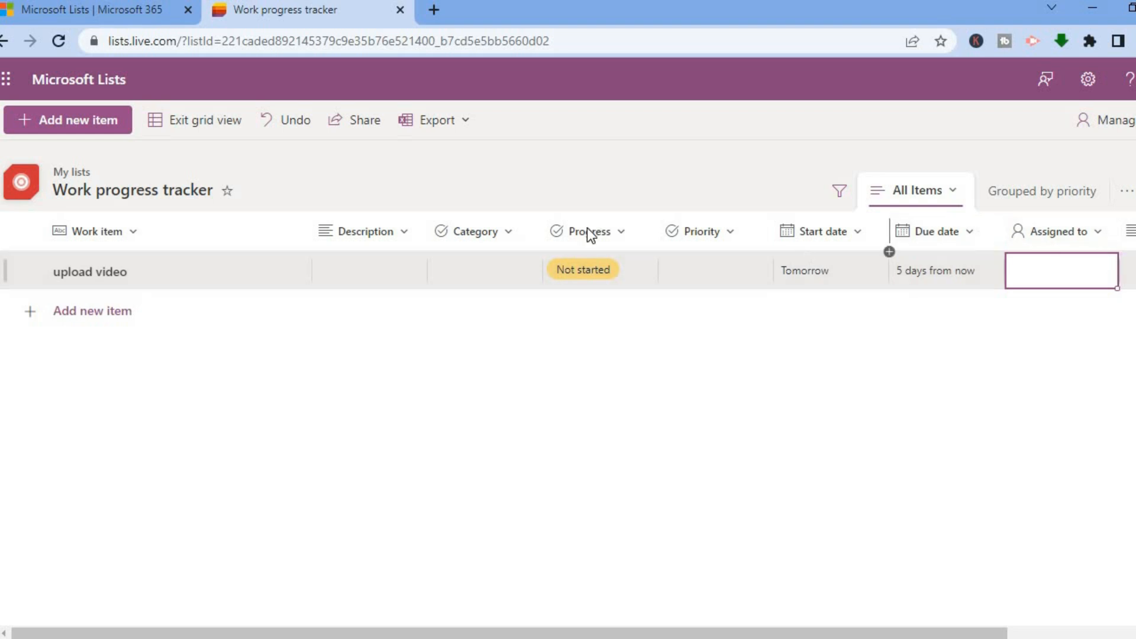
Create a sharing link that lets anyone view the Work progress tracker list, and copy the link.
{"action": "left_click", "coordinate": [357, 124]}
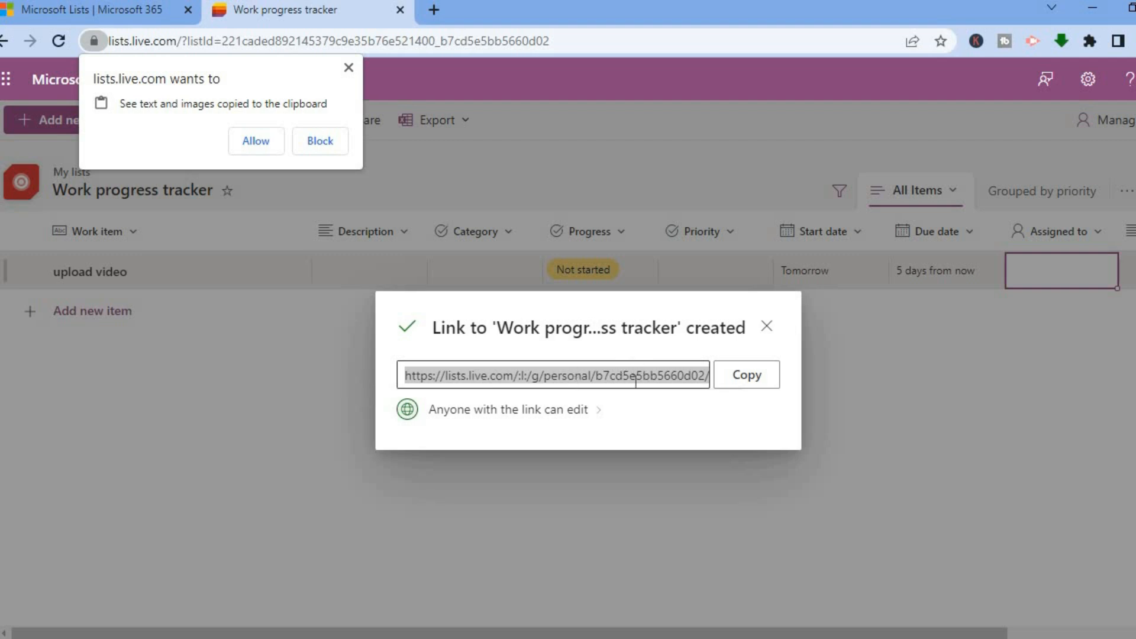
{"action": "left_click", "coordinate": [592, 409]}
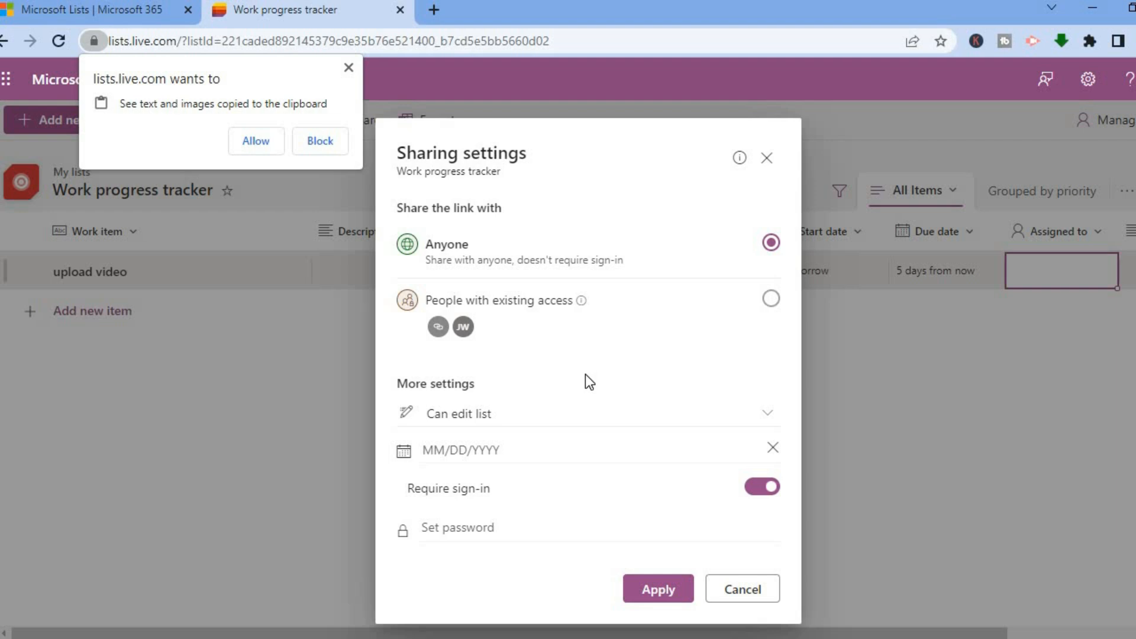
{"action": "left_click", "coordinate": [538, 414]}
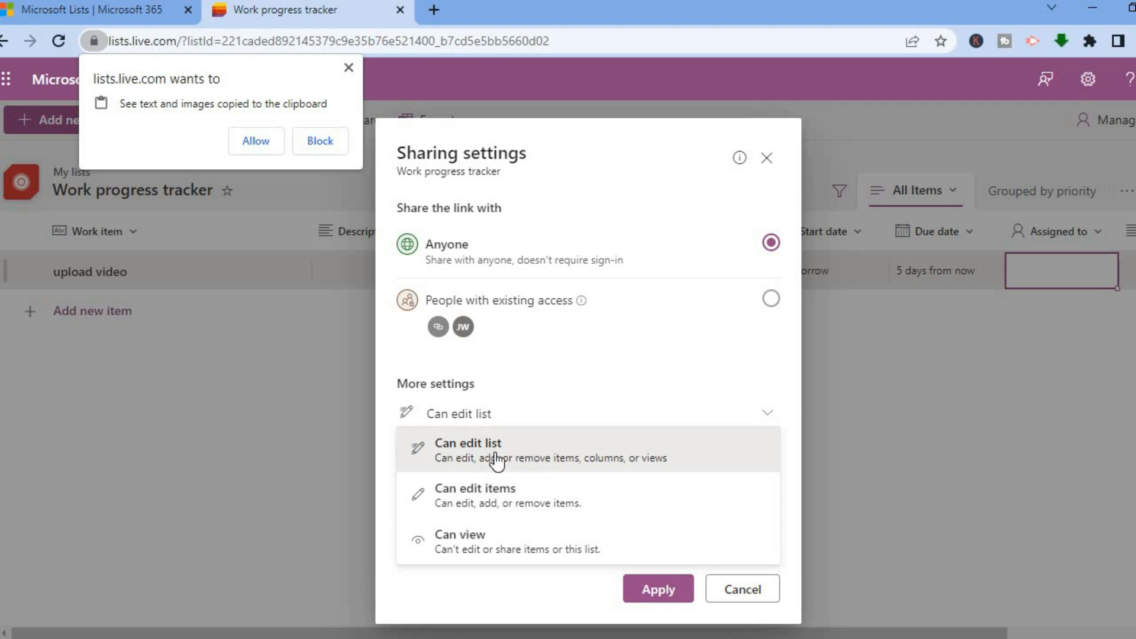
{"action": "left_click", "coordinate": [495, 540]}
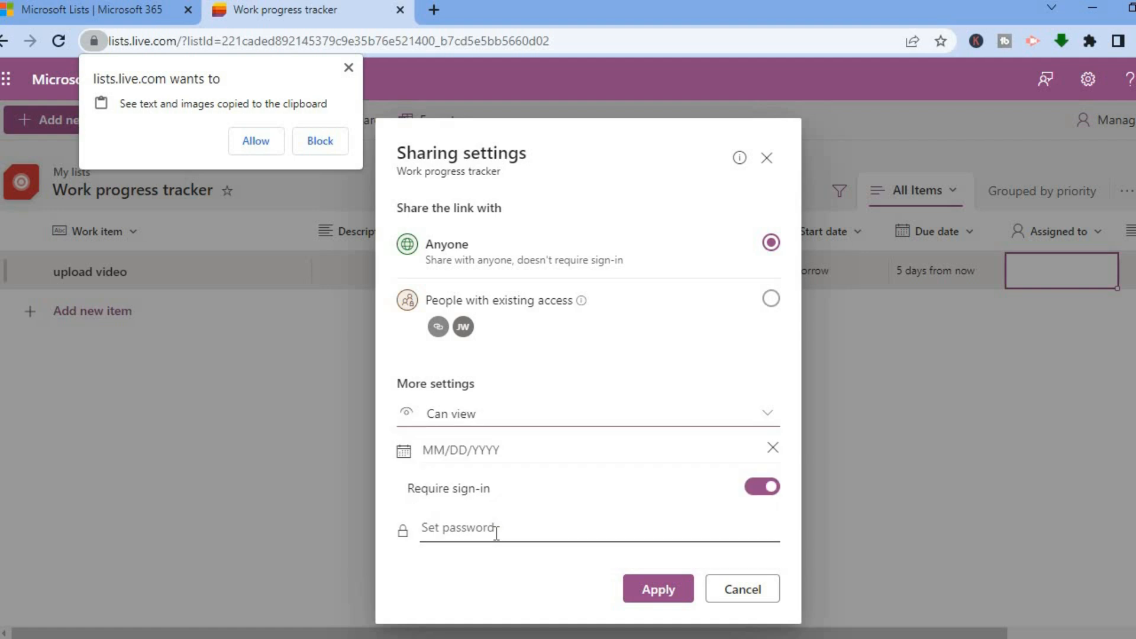
{"action": "left_click", "coordinate": [664, 589]}
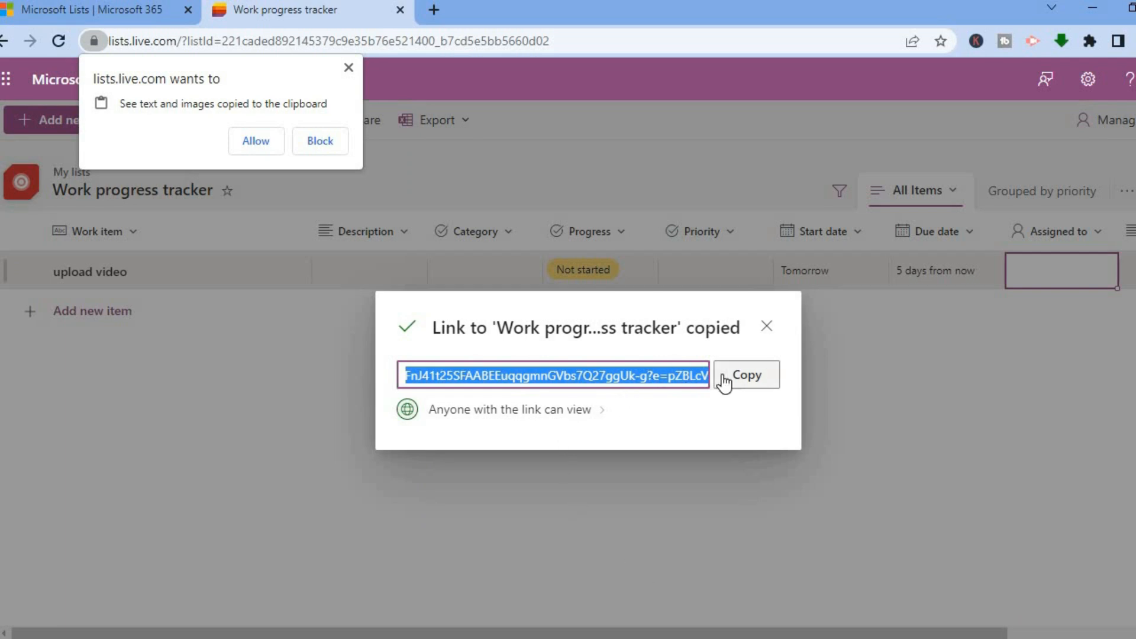
{"action": "left_click", "coordinate": [766, 333]}
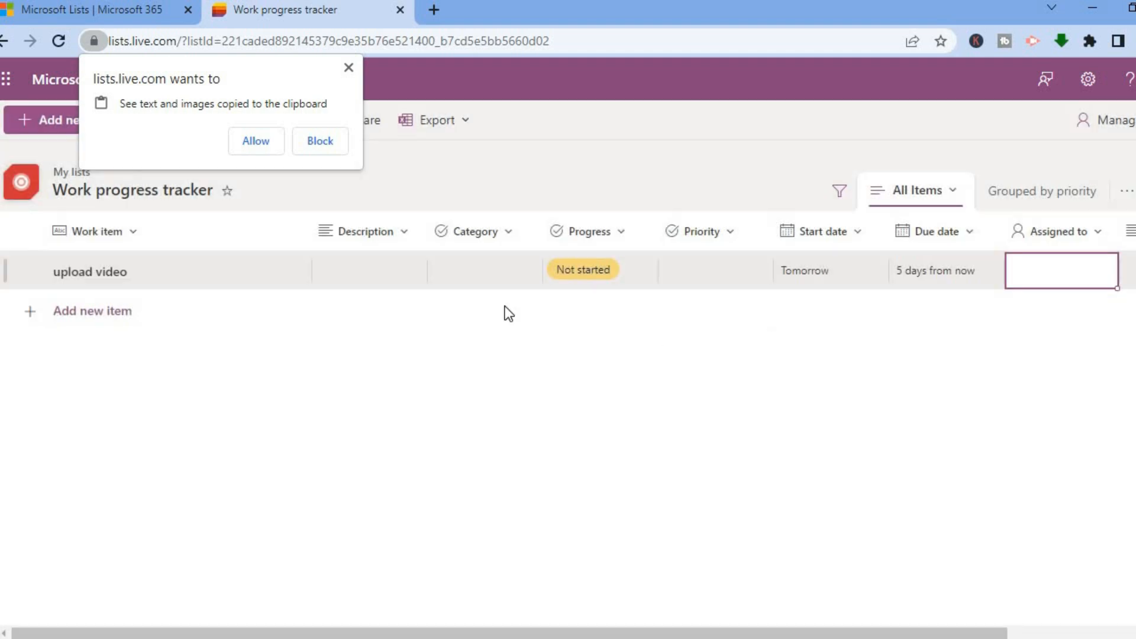
{"action": "left_click", "coordinate": [349, 68]}
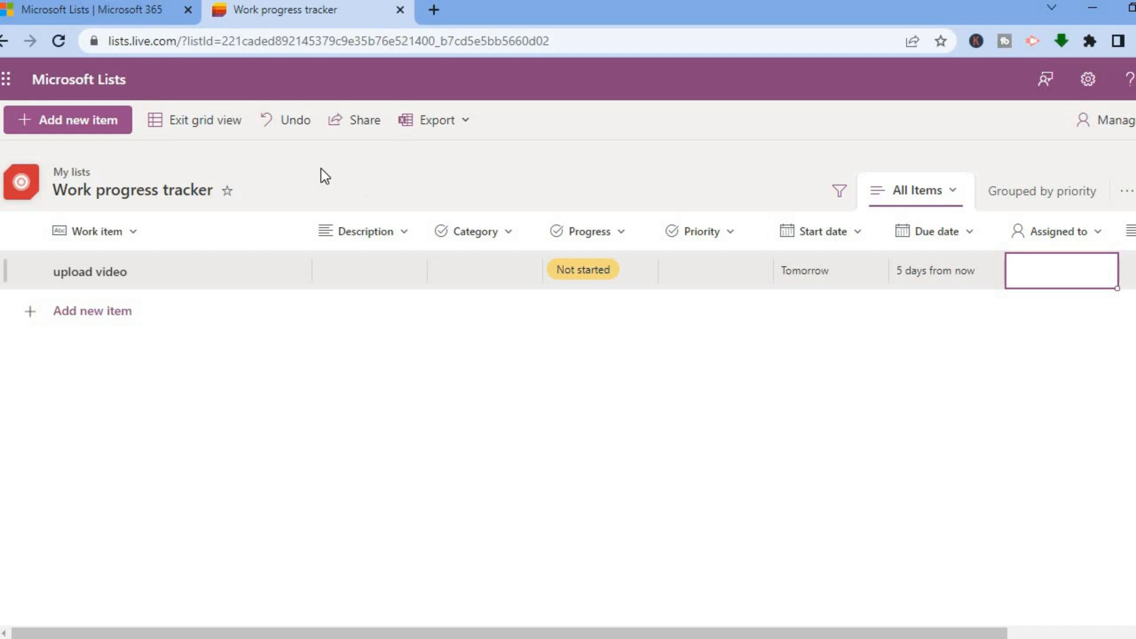
Return to the Microsoft Lists home page and open more options for the Book list under recent lists.
{"action": "left_click", "coordinate": [111, 85]}
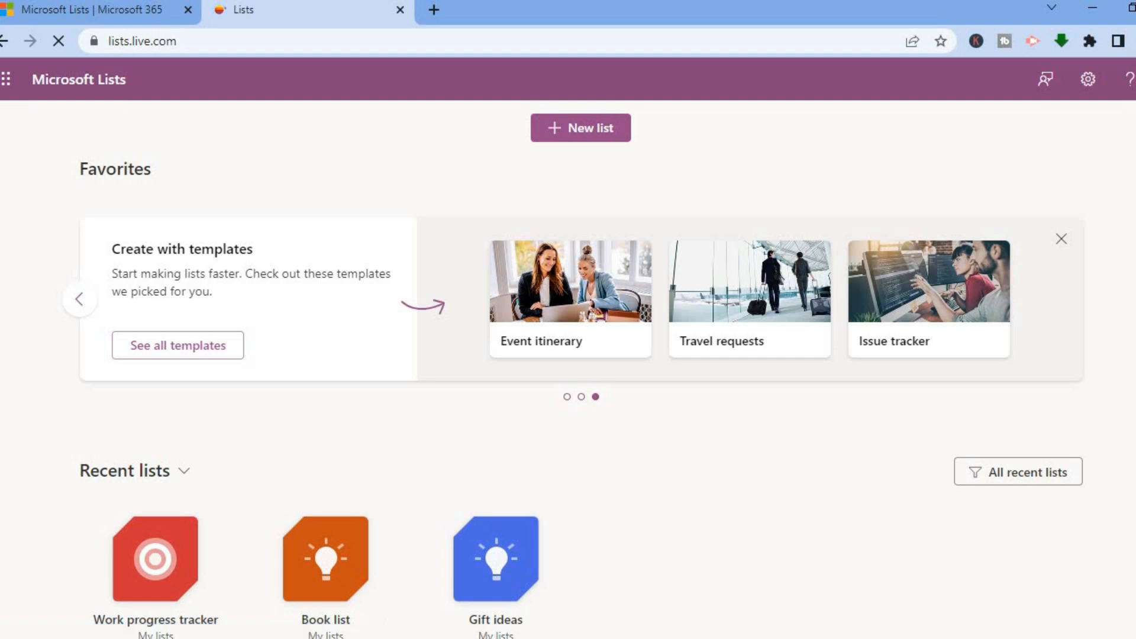
{"action": "scroll", "coordinate": [686, 635], "scroll_direction": "down", "scroll_amount": 1}
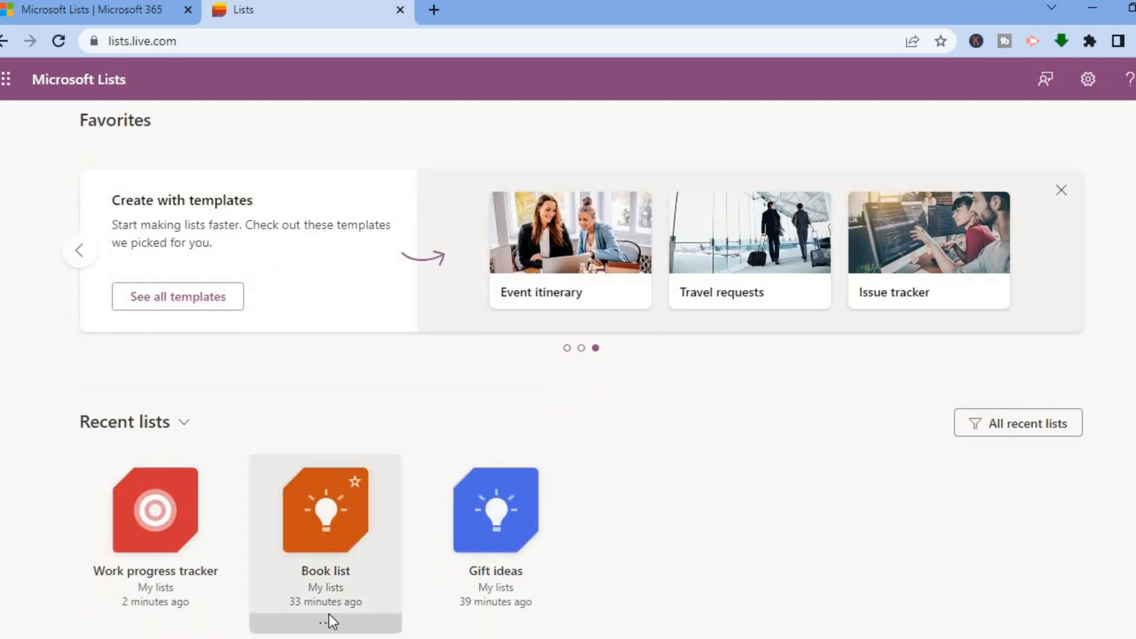
{"action": "left_click", "coordinate": [329, 625]}
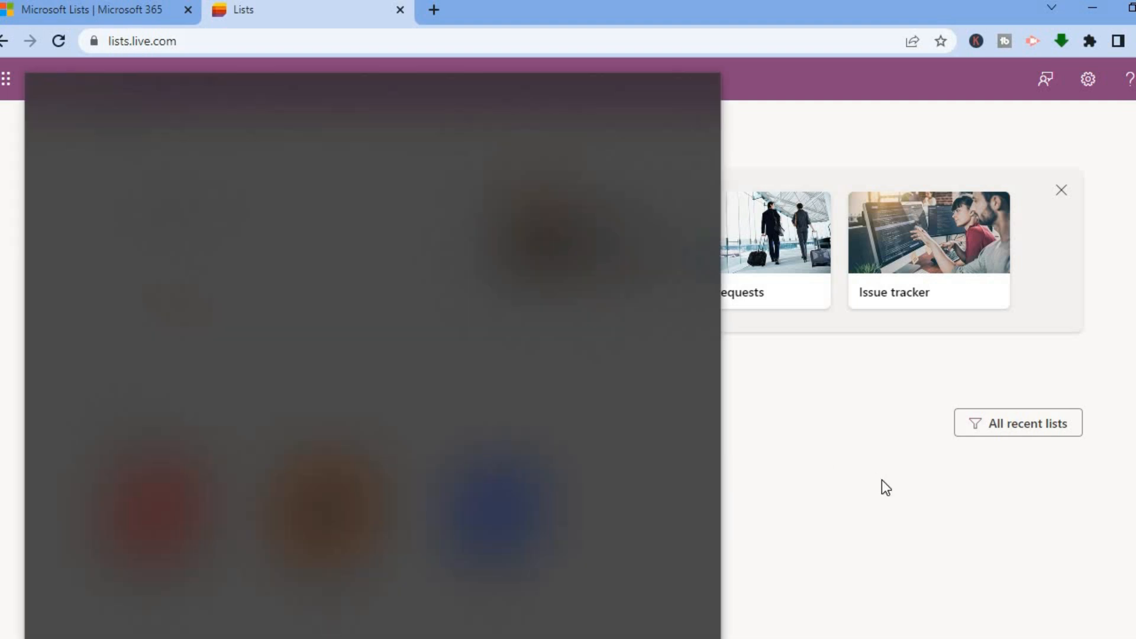
Review the Book list's name, color and icon settings, and close them without changing anything.
{"action": "left_click", "coordinate": [882, 481]}
{"action": "mouse_move", "coordinate": [337, 616]}
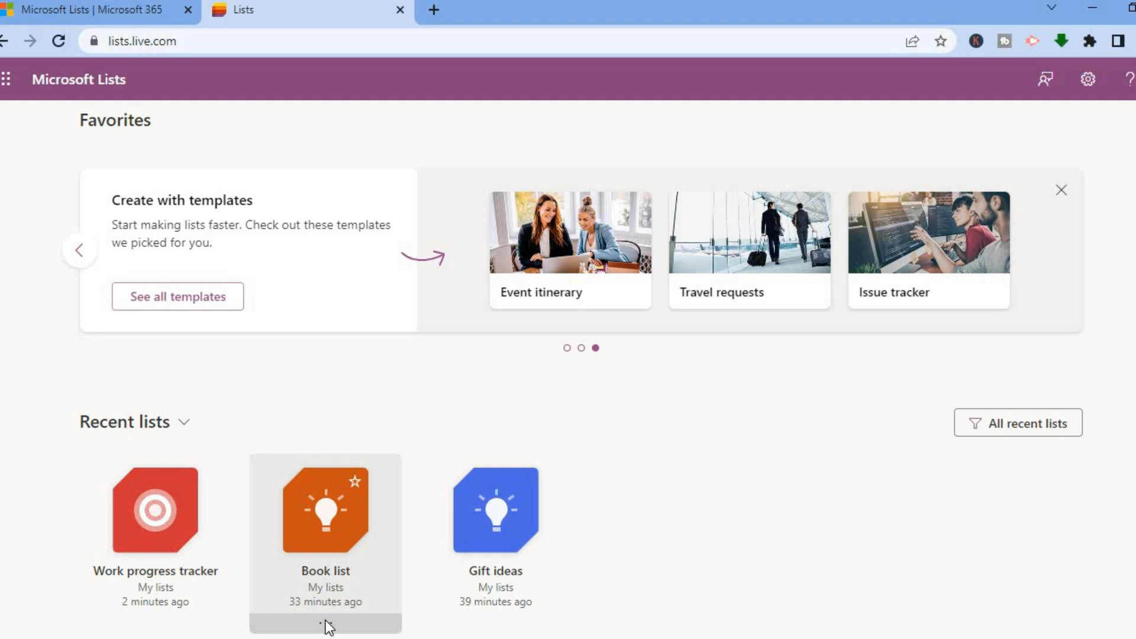
{"action": "left_click", "coordinate": [324, 623]}
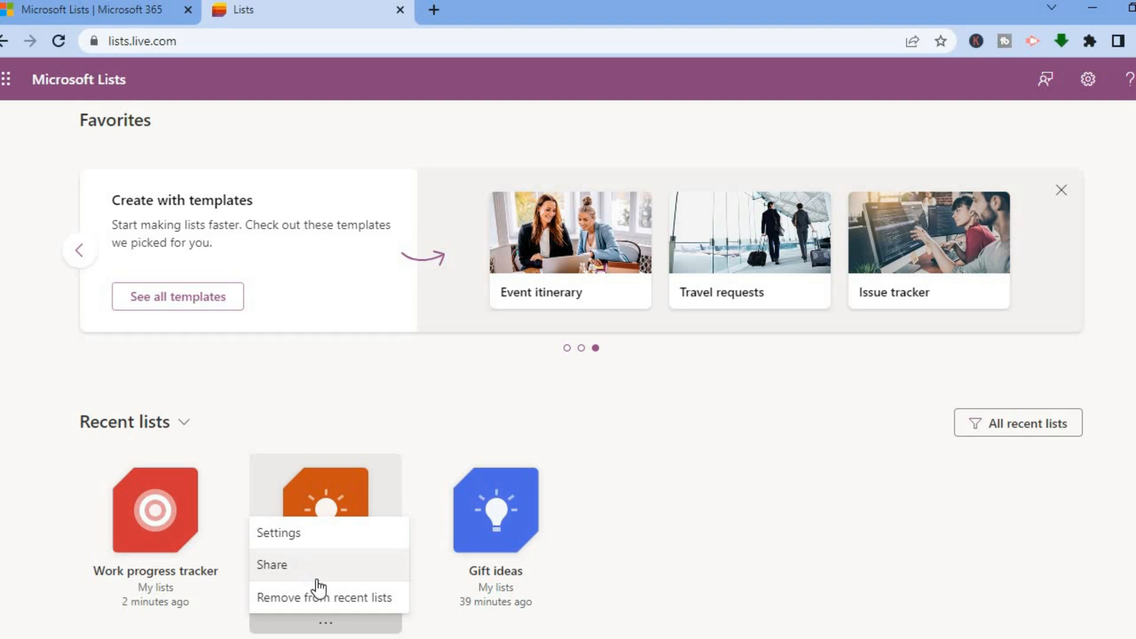
{"action": "left_click", "coordinate": [289, 535]}
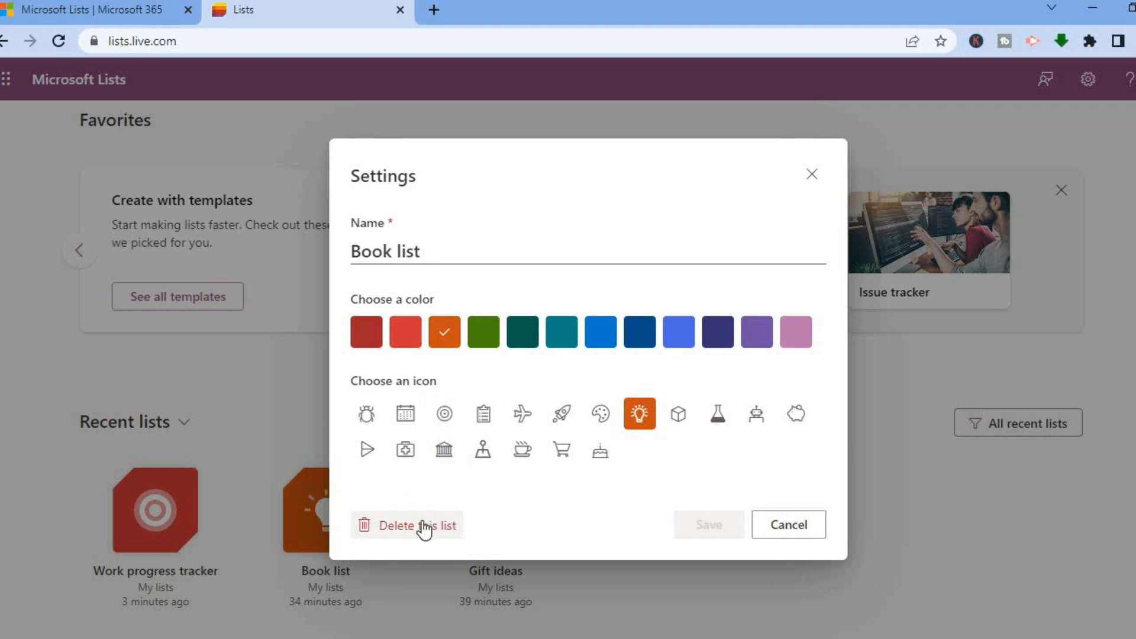
{"action": "left_click", "coordinate": [811, 182]}
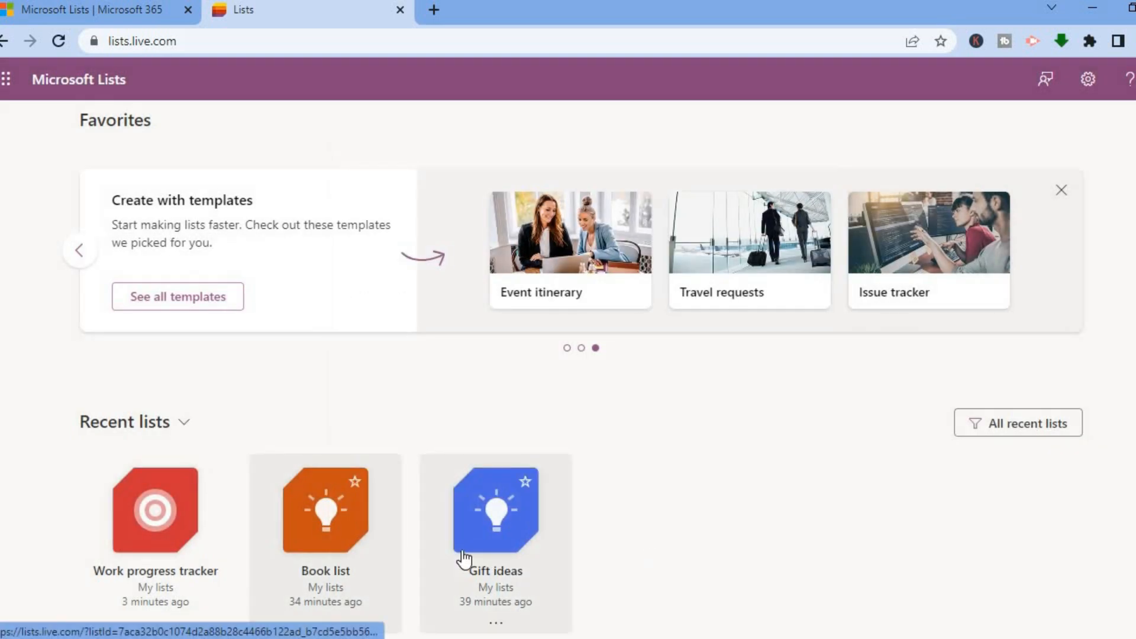
Open the Book list and look through its book genre and price entries.
{"action": "left_click", "coordinate": [338, 529]}
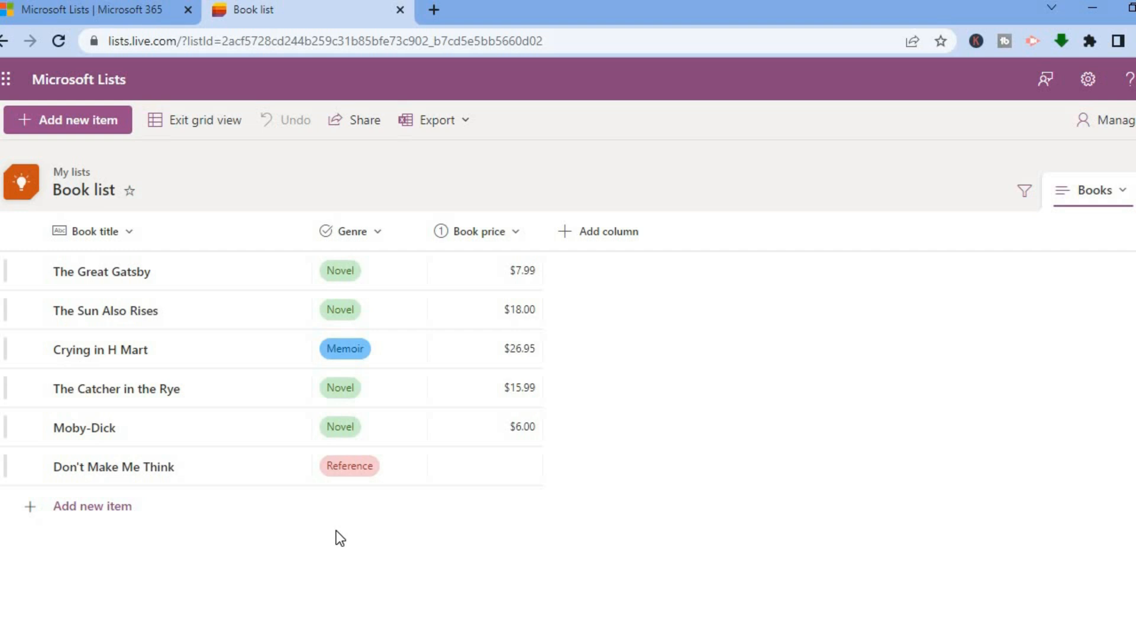
{"action": "left_click", "coordinate": [474, 273]}
{"action": "left_click", "coordinate": [379, 278]}
{"action": "left_click", "coordinate": [513, 318]}
{"action": "left_click", "coordinate": [296, 425]}
{"action": "left_click", "coordinate": [467, 355]}
{"action": "left_click", "coordinate": [379, 467]}
{"action": "left_click", "coordinate": [473, 391]}
{"action": "left_click", "coordinate": [379, 391]}
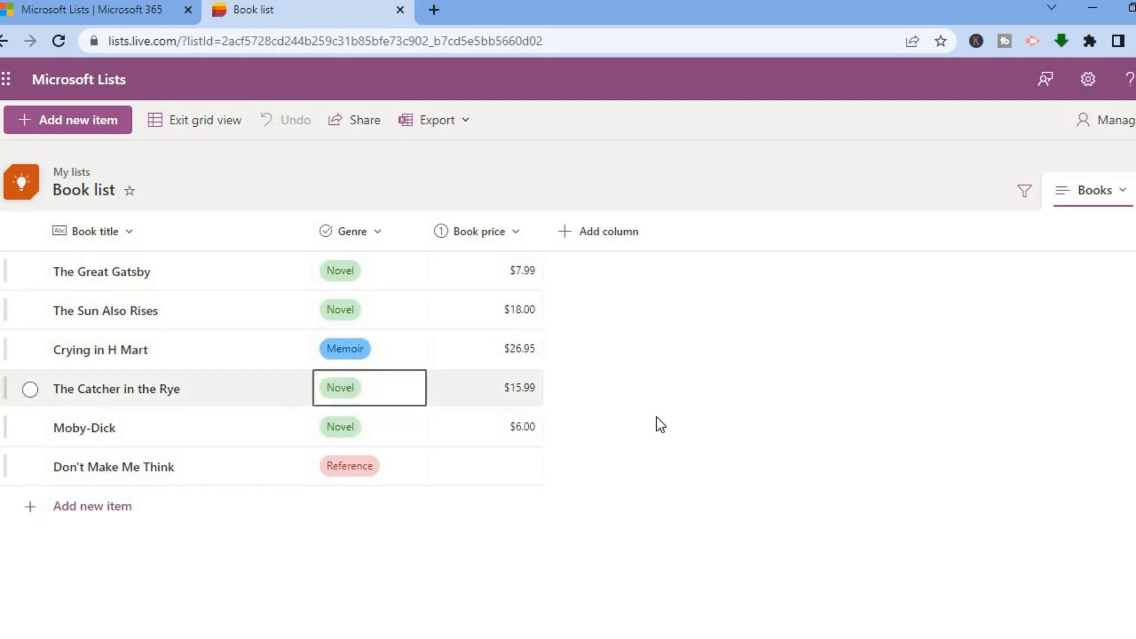
Start a new view of the Book list shown as a calendar and name it test1.
{"action": "left_click", "coordinate": [828, 402]}
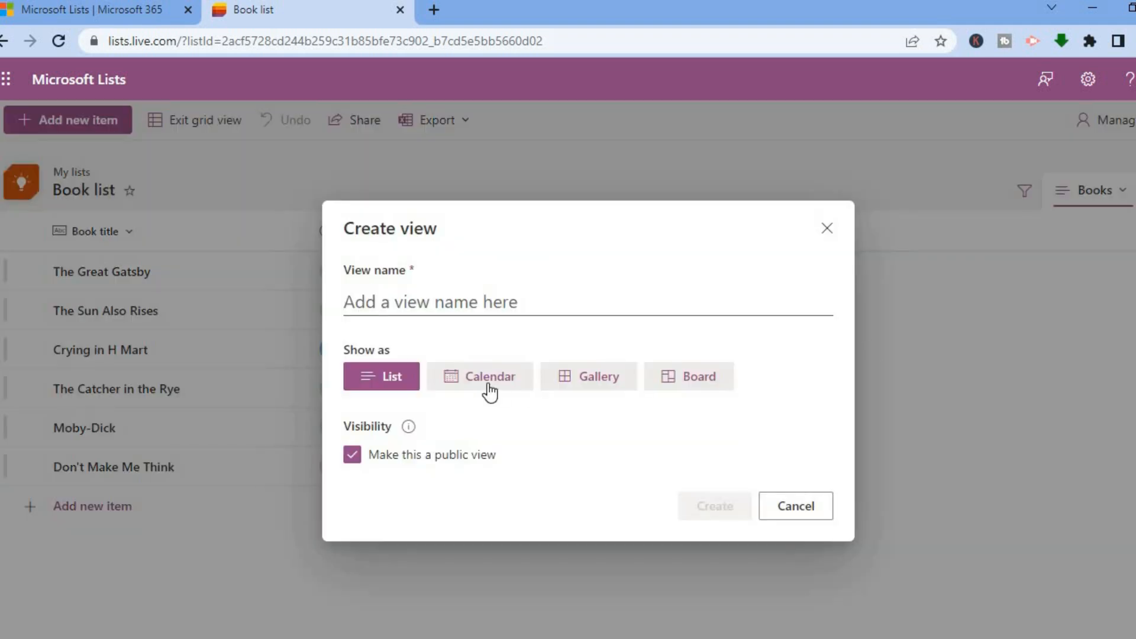
{"action": "left_click", "coordinate": [489, 382]}
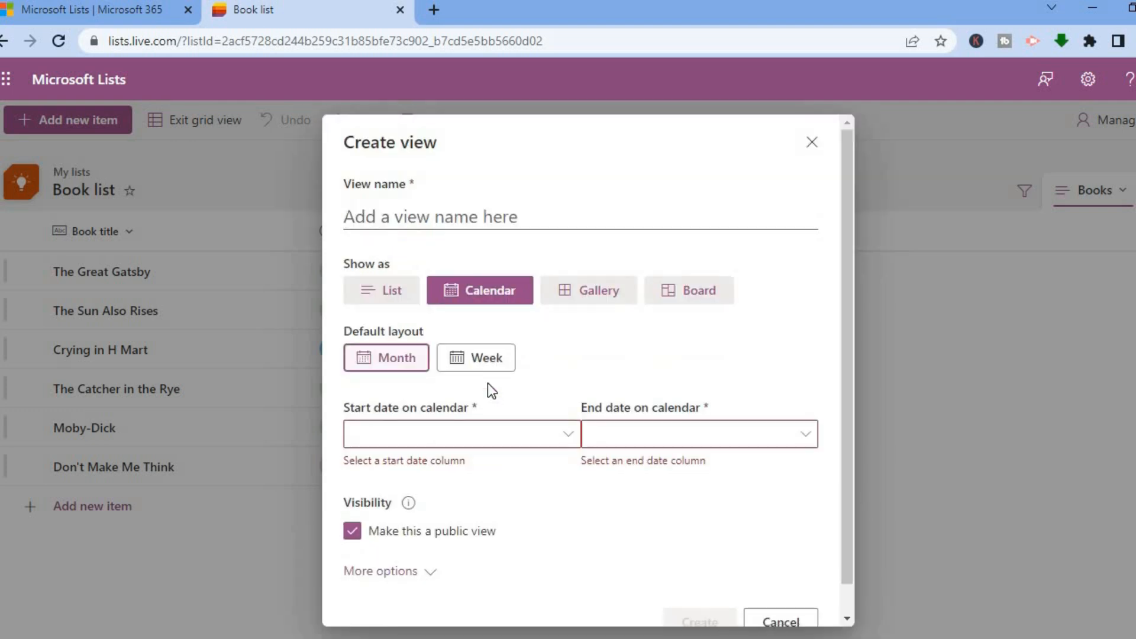
{"action": "left_click", "coordinate": [483, 210]}
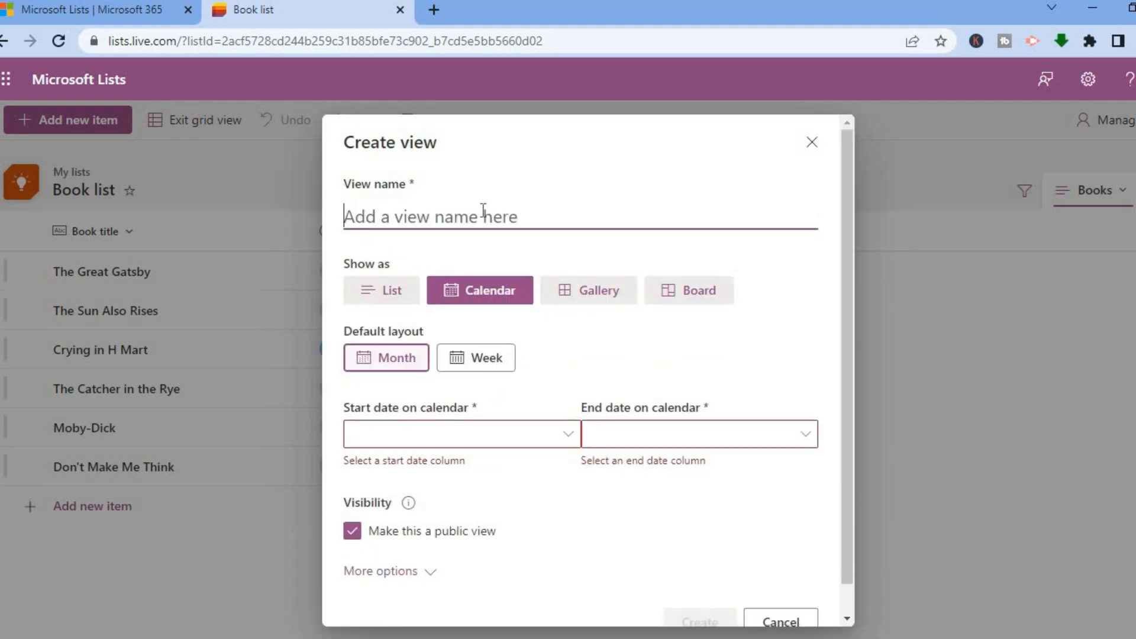
{"action": "type", "text": "t"}
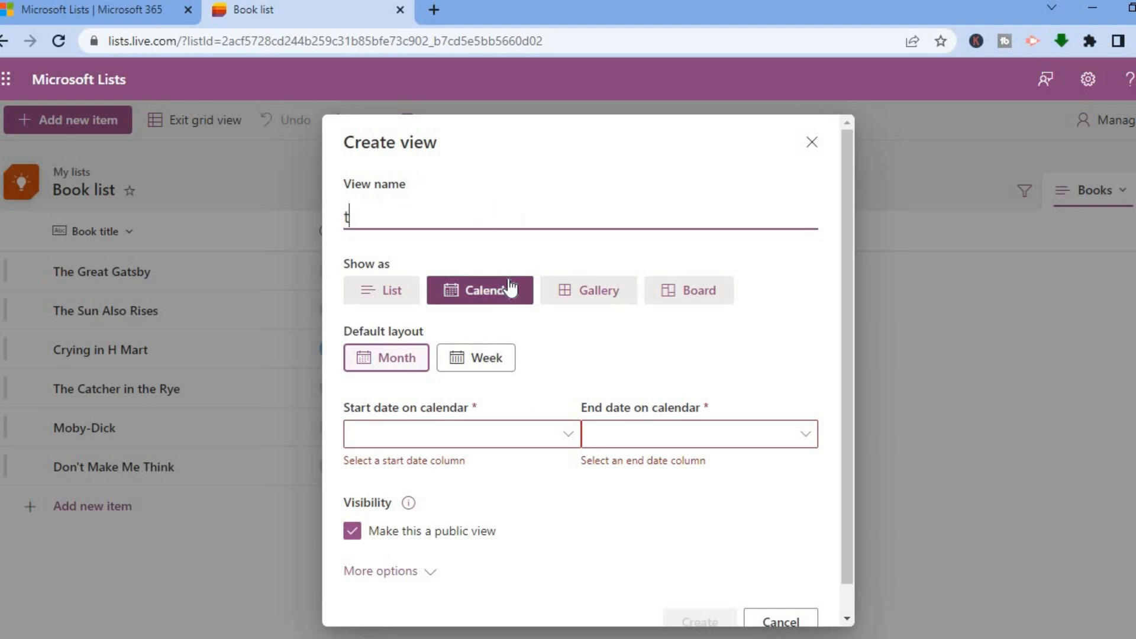
{"action": "type", "text": "est1"}
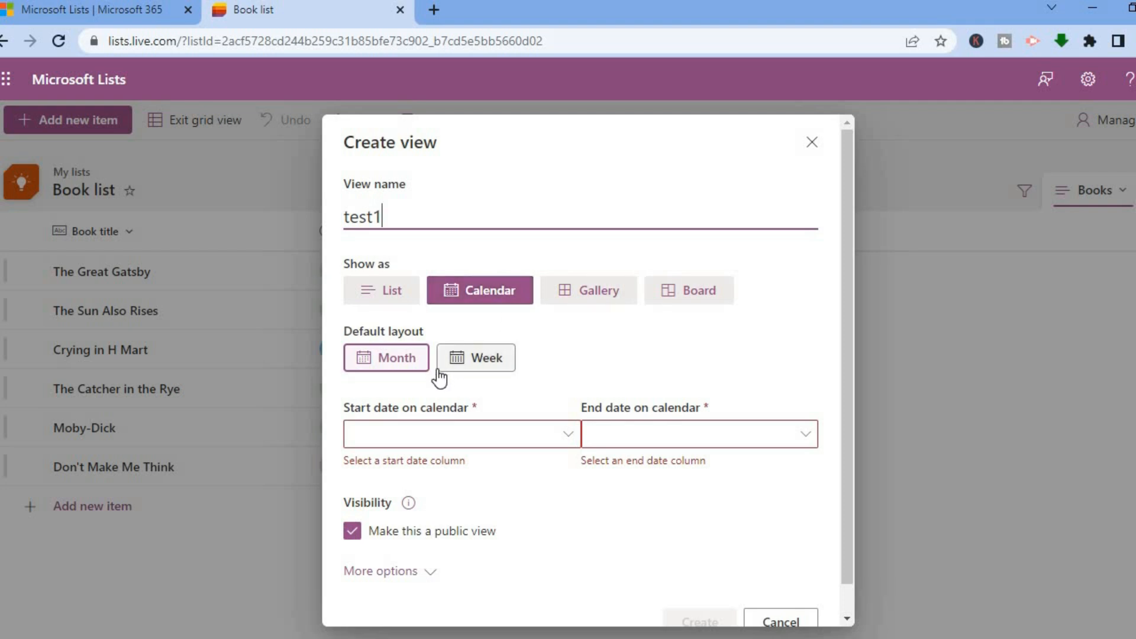
Use the Created column for both the calendar's start date and end date, and create the view.
{"action": "left_click", "coordinate": [410, 437]}
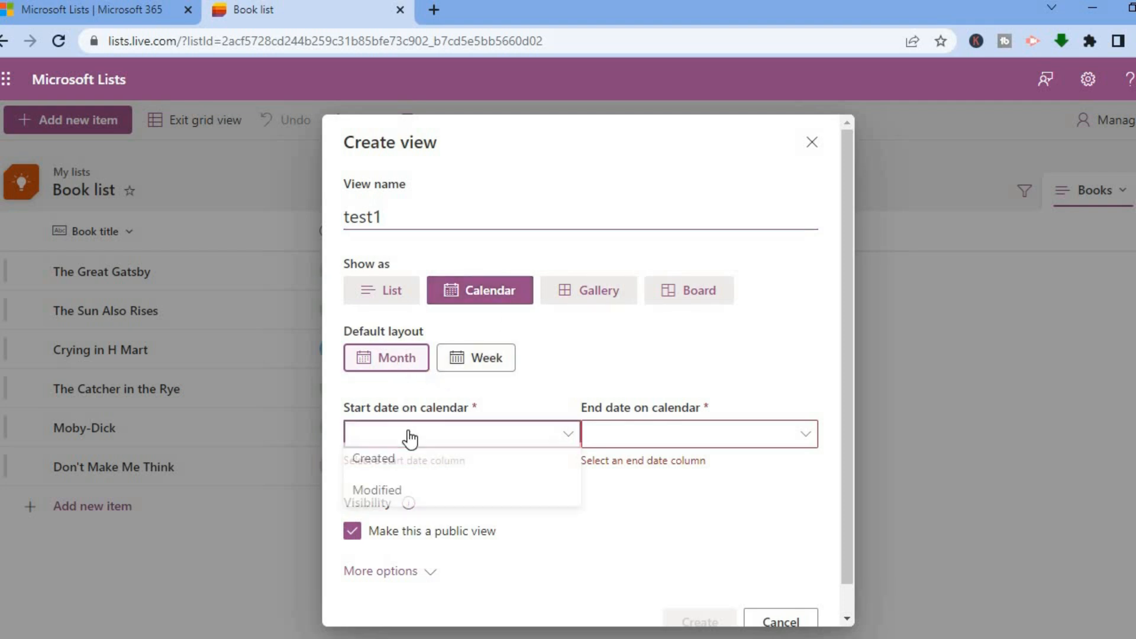
{"action": "left_click", "coordinate": [410, 466]}
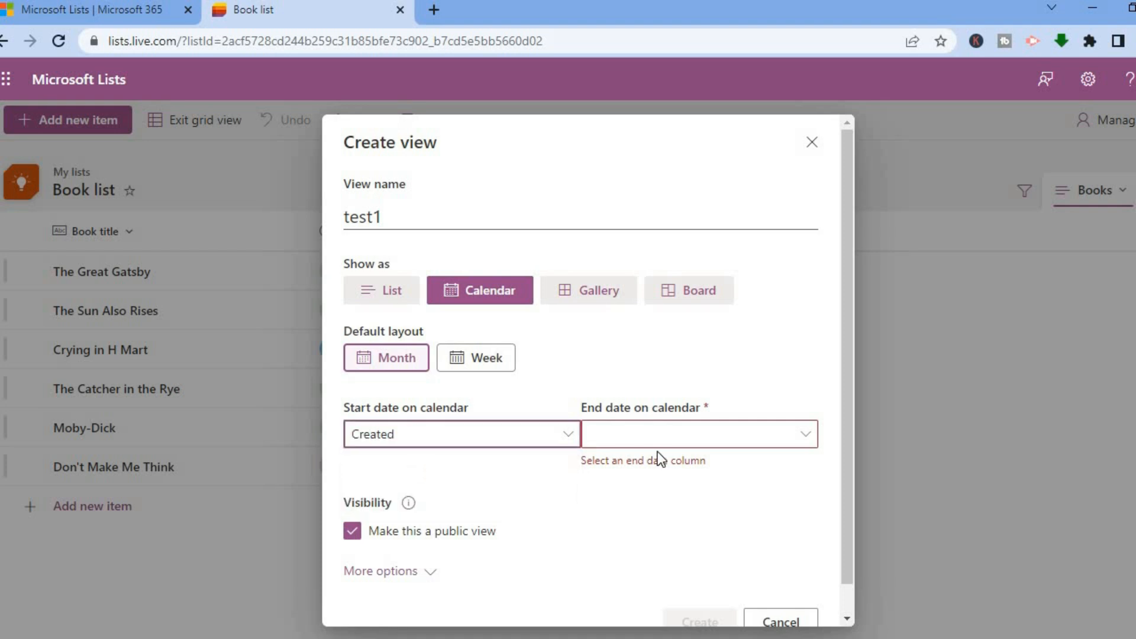
{"action": "left_click", "coordinate": [664, 436]}
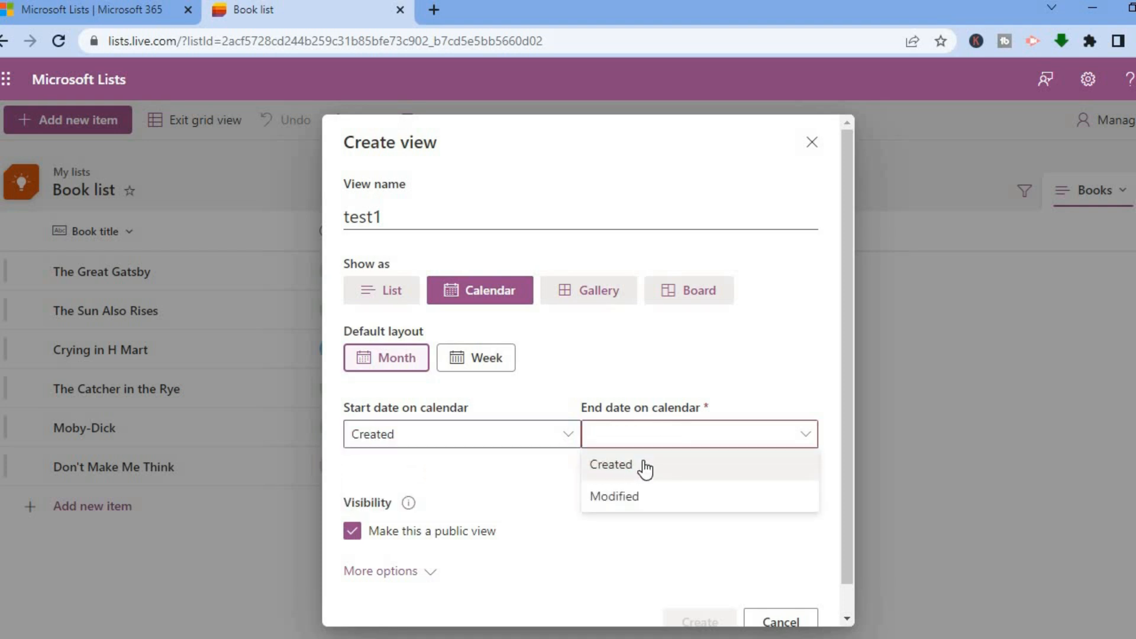
{"action": "left_click", "coordinate": [645, 468]}
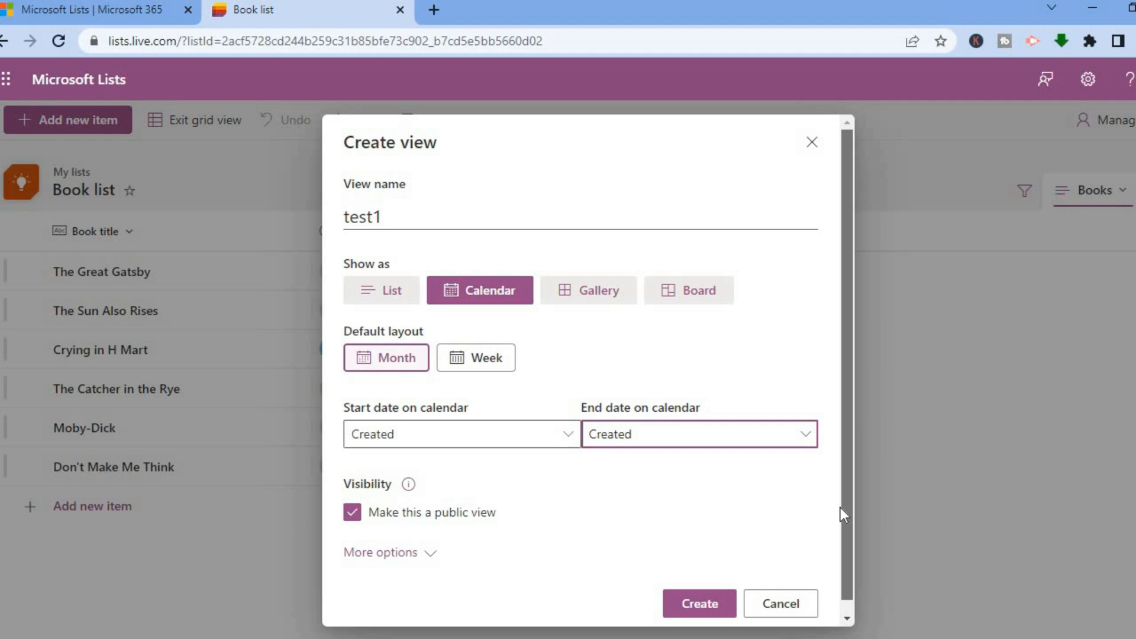
{"action": "scroll", "coordinate": [840, 506], "scroll_direction": "down", "scroll_amount": 1}
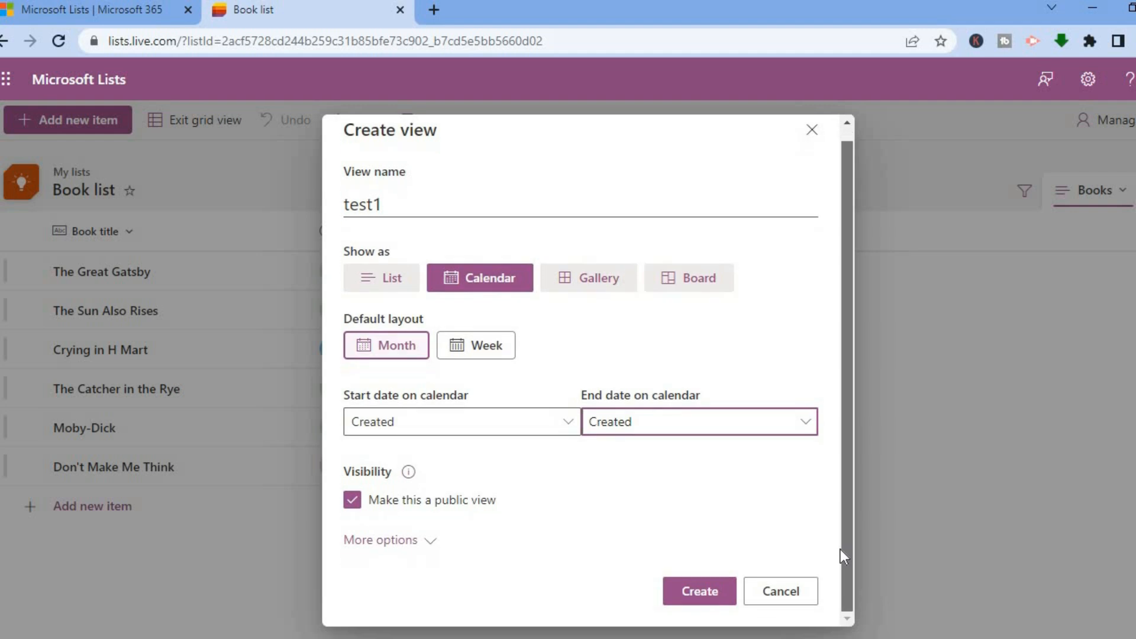
{"action": "left_click", "coordinate": [412, 553]}
{"action": "left_click_drag", "start_coordinate": [849, 459], "coordinate": [835, 588]}
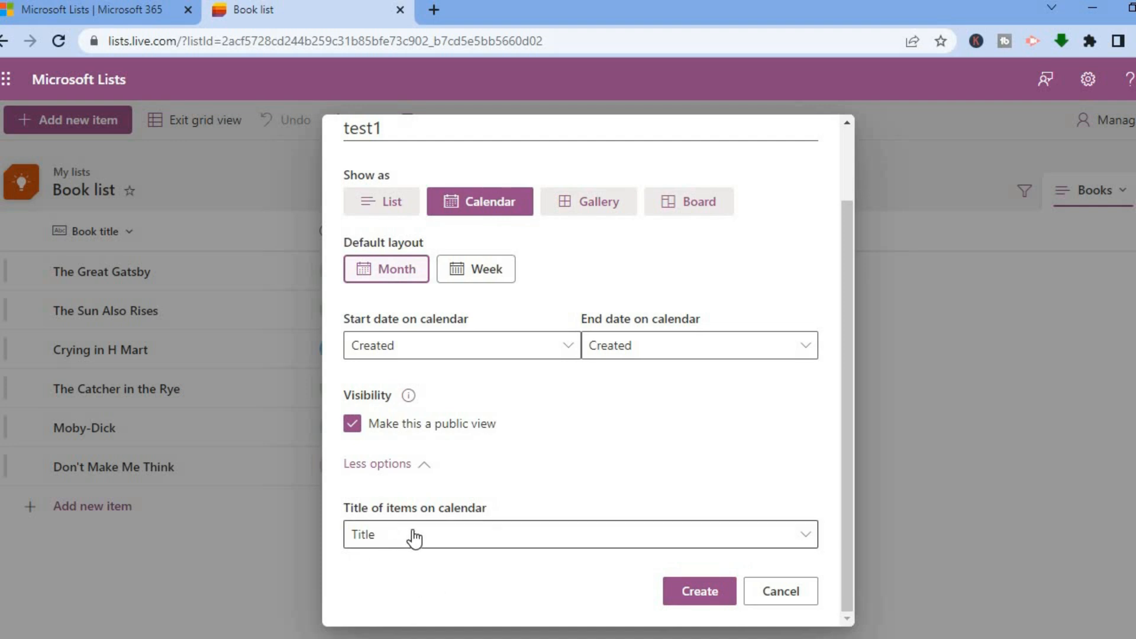
{"action": "left_click", "coordinate": [685, 592]}
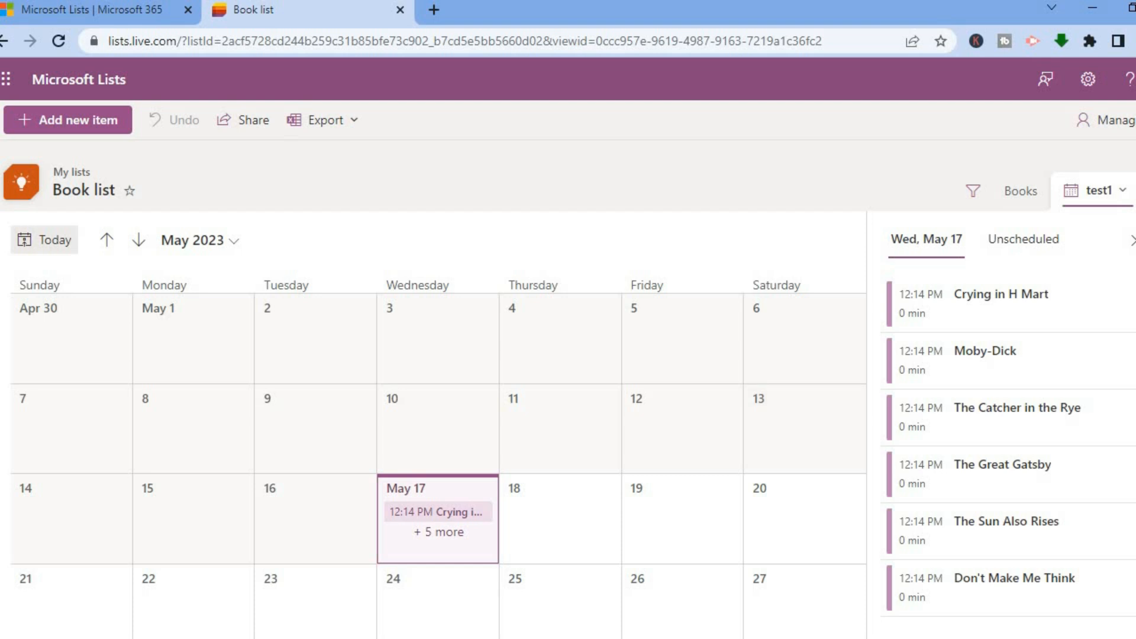
Compare how the books are laid out in the test1 calendar view and in the Books view.
{"action": "scroll", "coordinate": [437, 414], "scroll_direction": "down", "scroll_amount": 2}
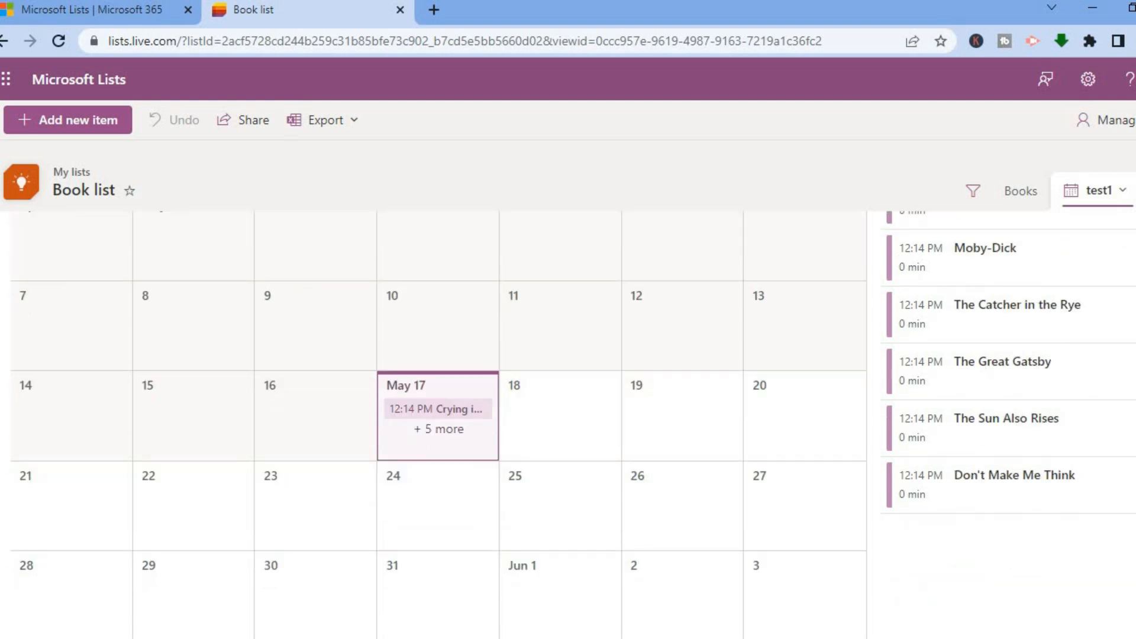
{"action": "scroll", "coordinate": [438, 414], "scroll_direction": "up", "scroll_amount": 2}
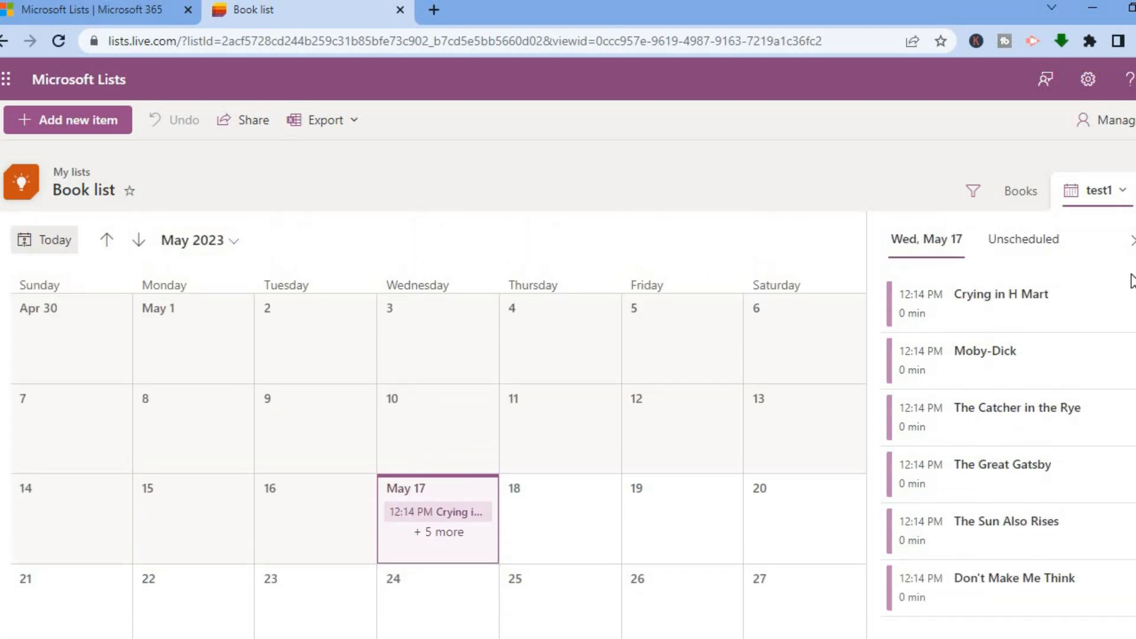
{"action": "left_click", "coordinate": [1013, 195]}
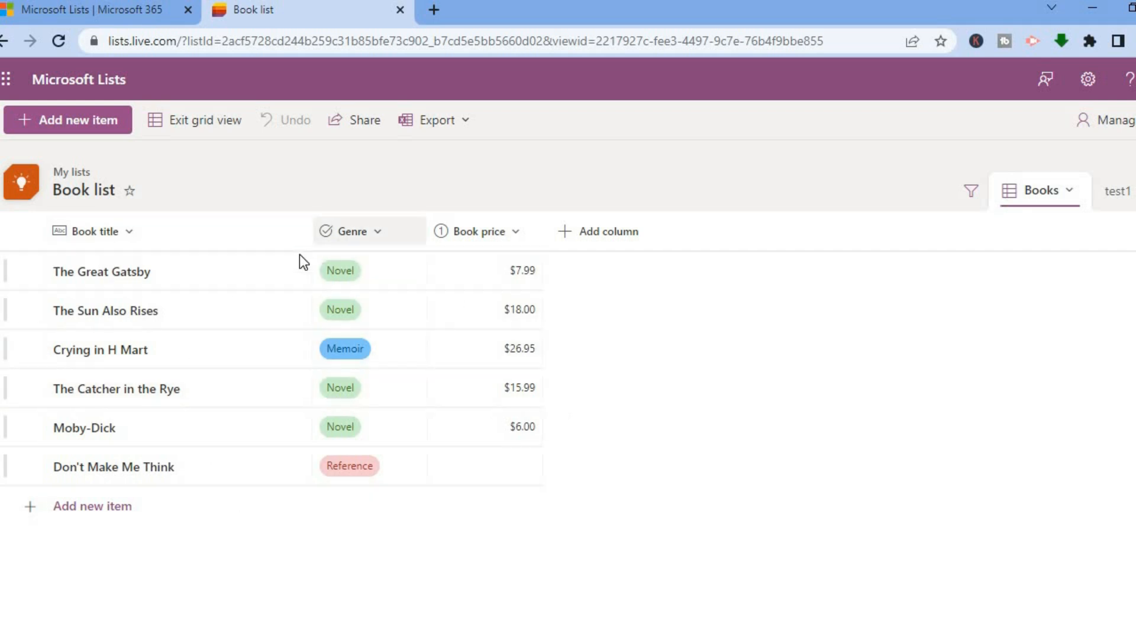
{"action": "left_click", "coordinate": [1112, 200]}
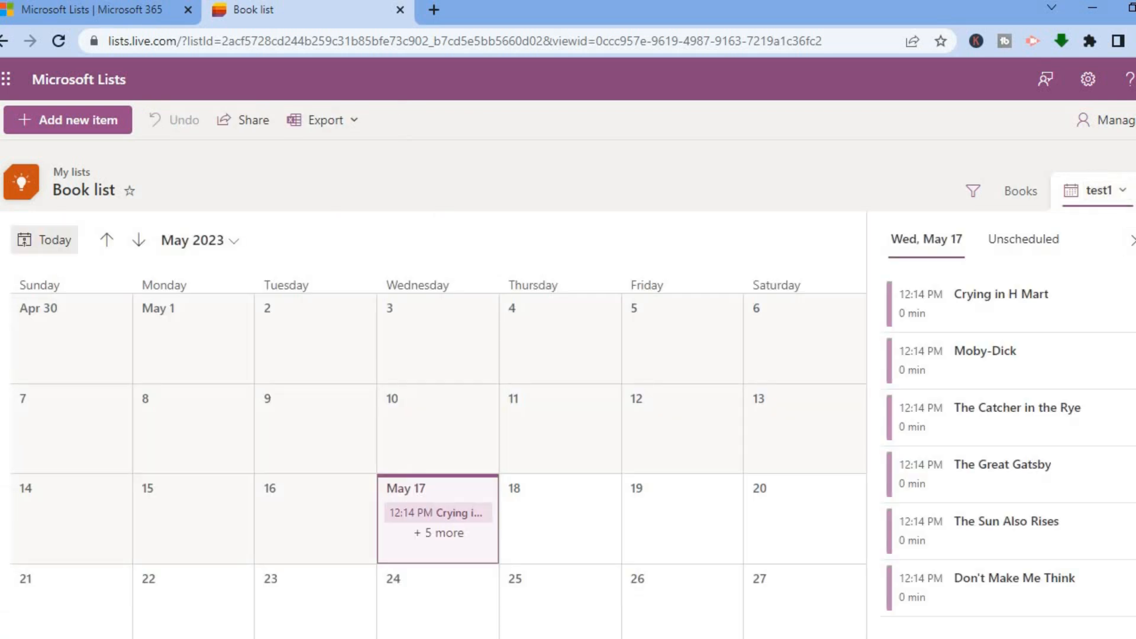
{"action": "scroll", "coordinate": [437, 415], "scroll_direction": "down", "scroll_amount": 2}
{"action": "scroll", "coordinate": [438, 414], "scroll_direction": "up", "scroll_amount": 2}
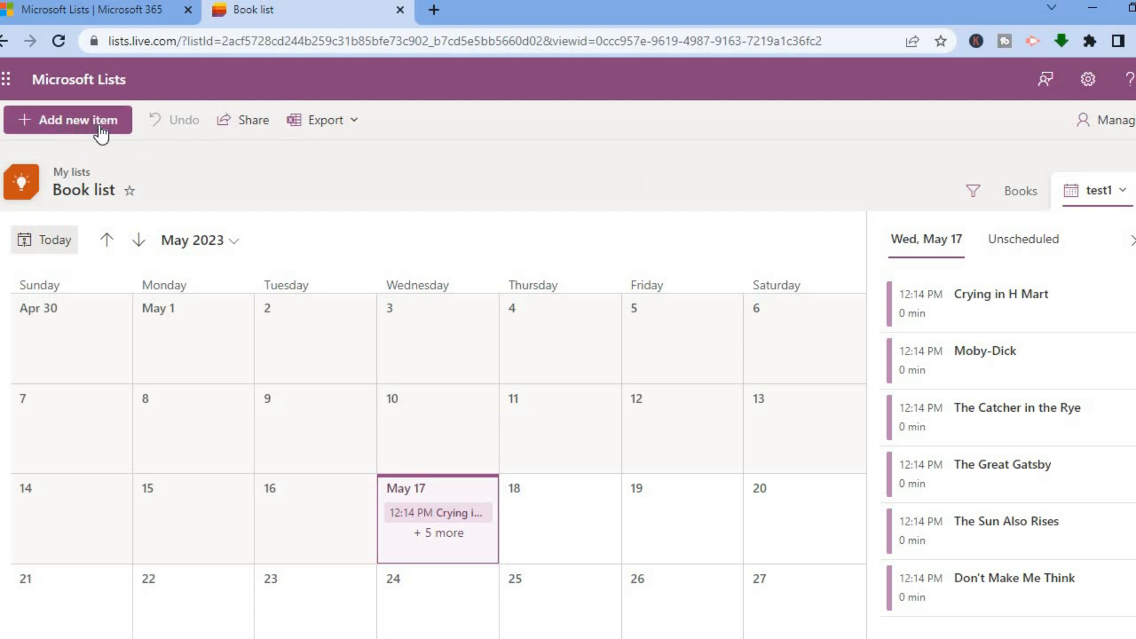
Examine the fields of the Book list's new item form and close it without saving.
{"action": "left_click", "coordinate": [62, 123]}
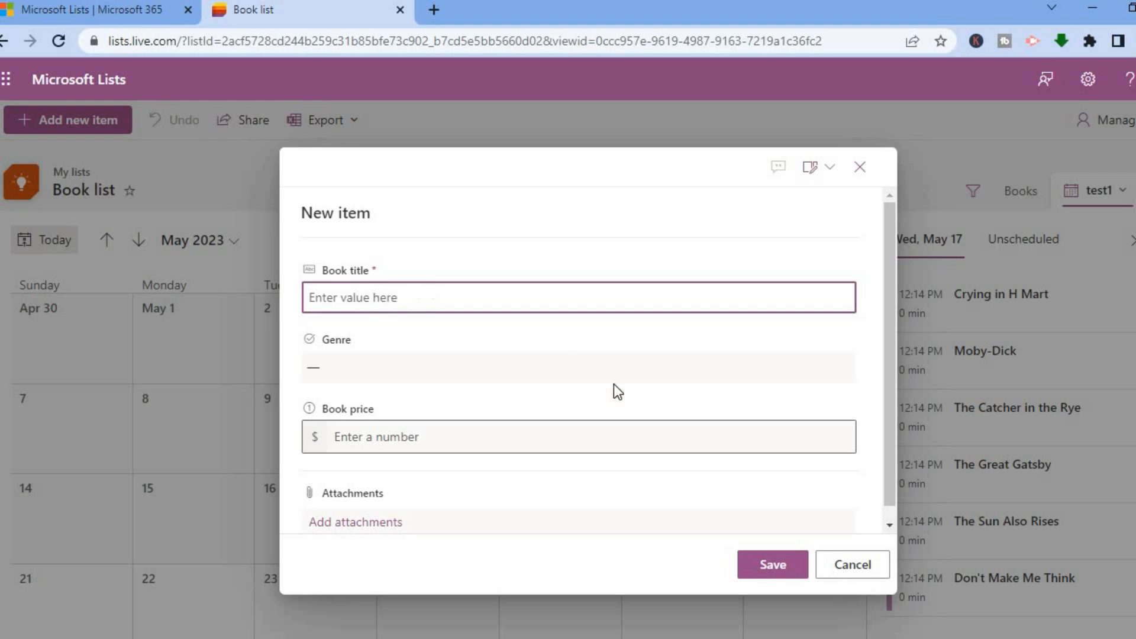
{"action": "scroll", "coordinate": [892, 450], "scroll_direction": "down", "scroll_amount": 1}
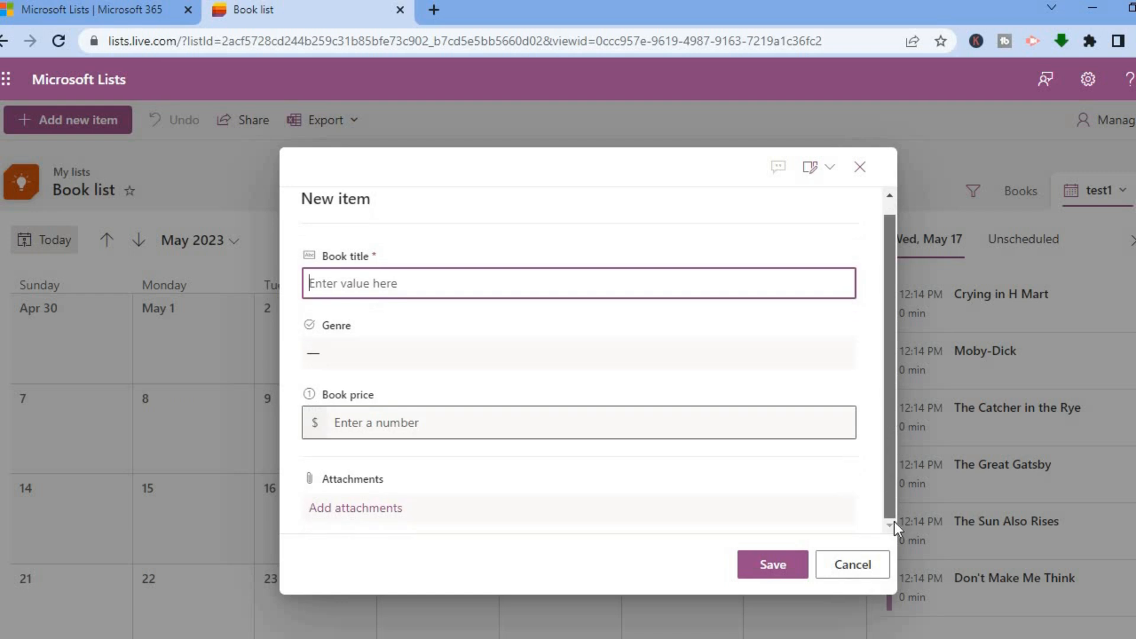
{"action": "left_click", "coordinate": [852, 568]}
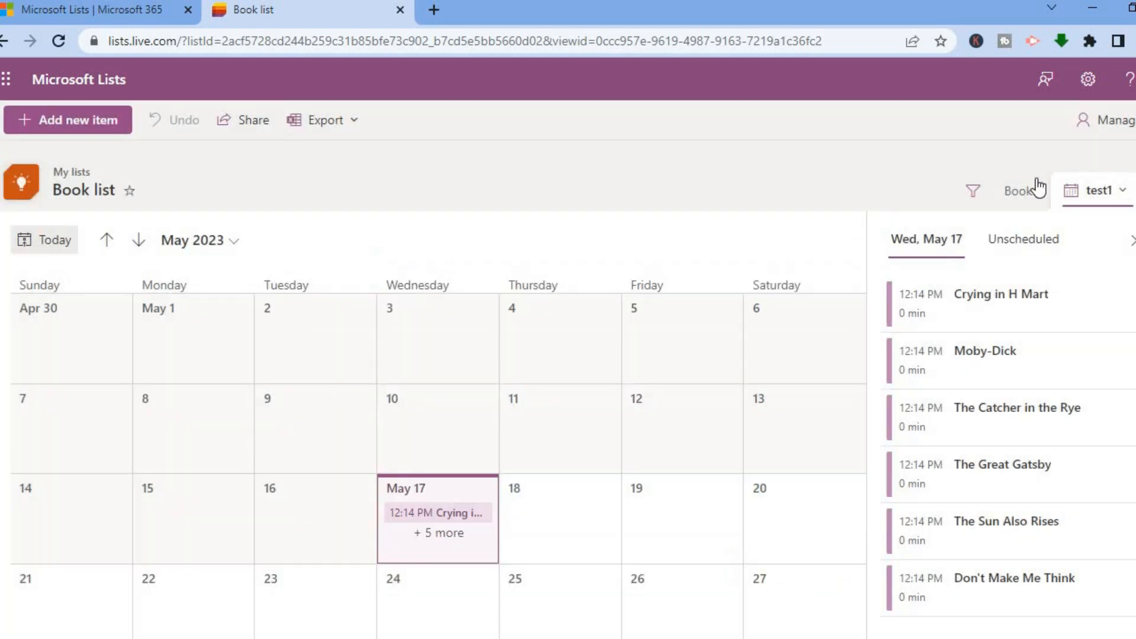
Return to the Books view and start a blank new row below Don't Make Me Think.
{"action": "left_click", "coordinate": [1021, 191]}
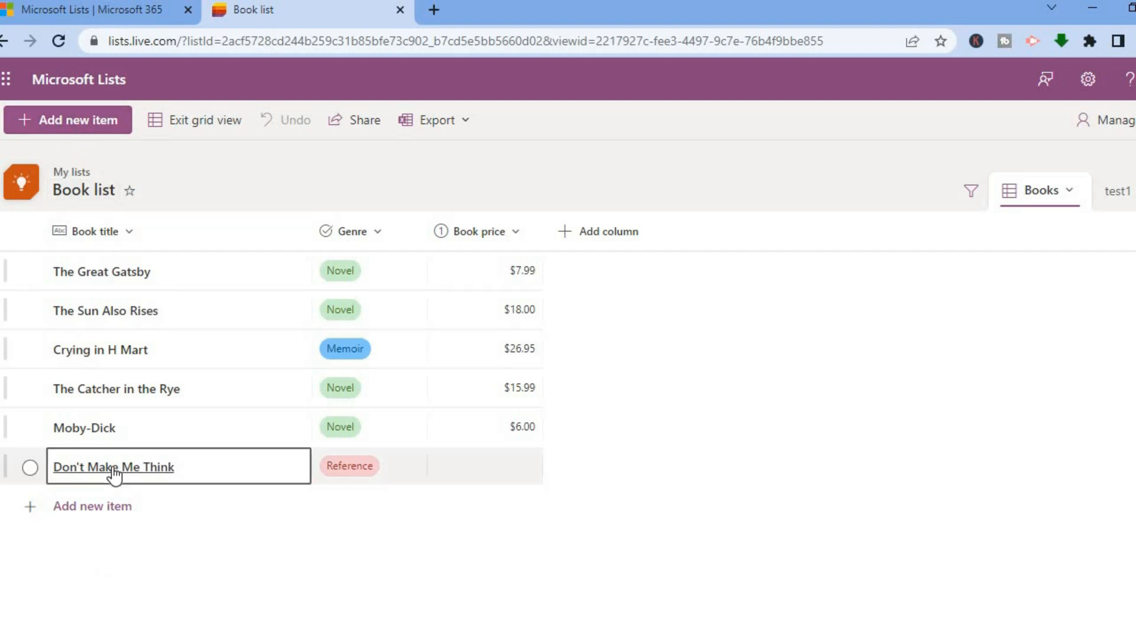
{"action": "left_click", "coordinate": [94, 523]}
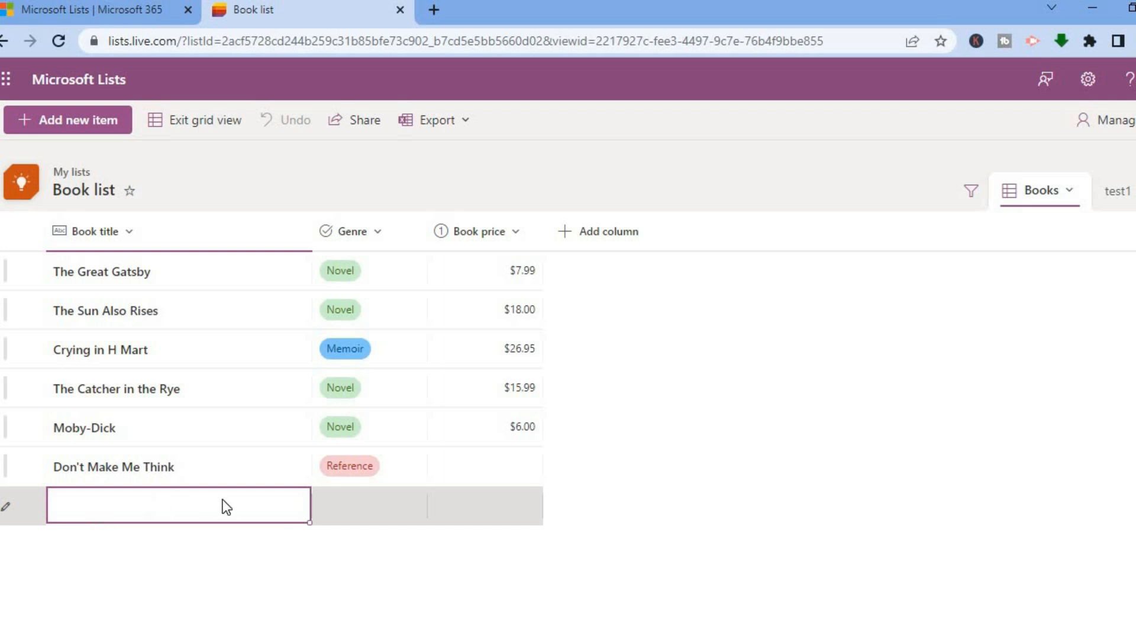
{"action": "left_click", "coordinate": [346, 511]}
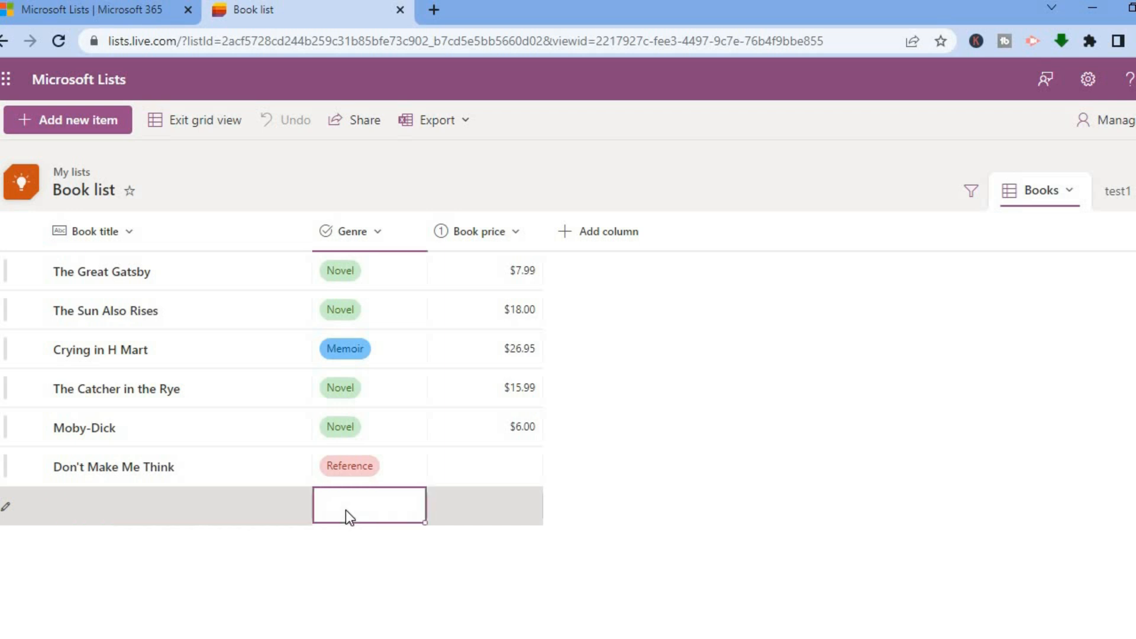
Add an Image column named test to the Book list and save it.
{"action": "left_click", "coordinate": [606, 228]}
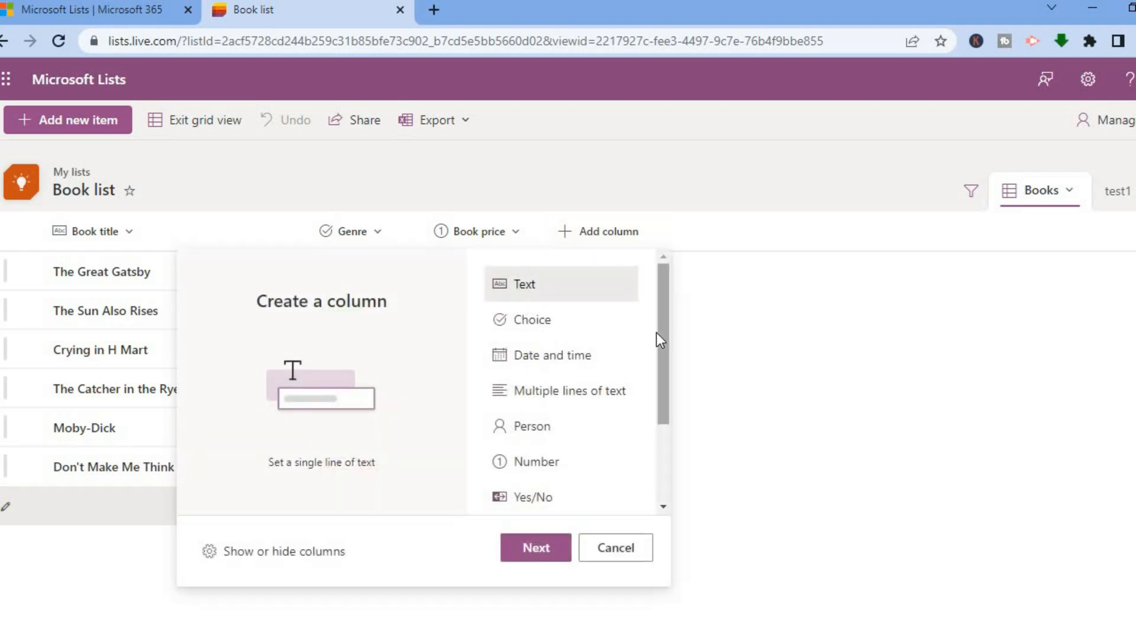
{"action": "scroll", "coordinate": [657, 391], "scroll_direction": "down", "scroll_amount": 3}
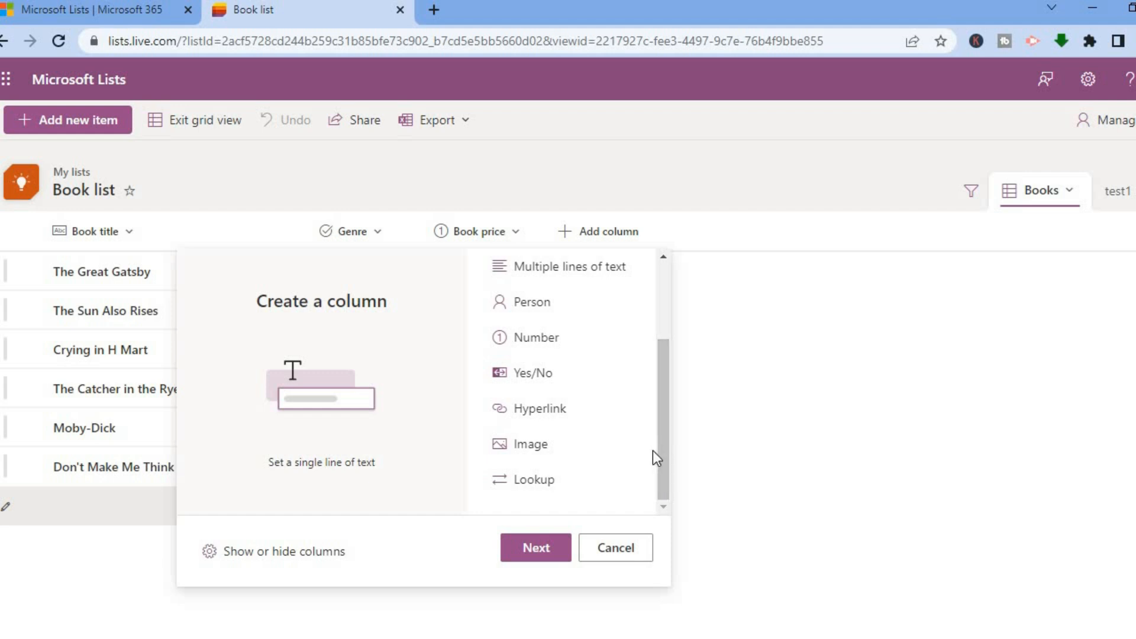
{"action": "left_click", "coordinate": [556, 449]}
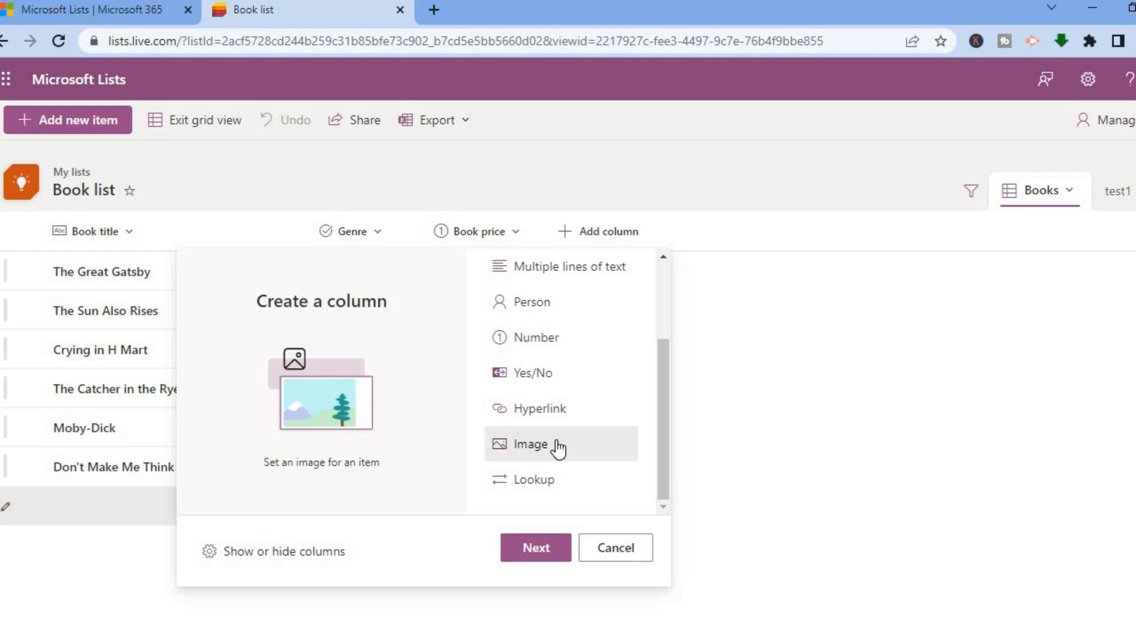
{"action": "left_click", "coordinate": [545, 553]}
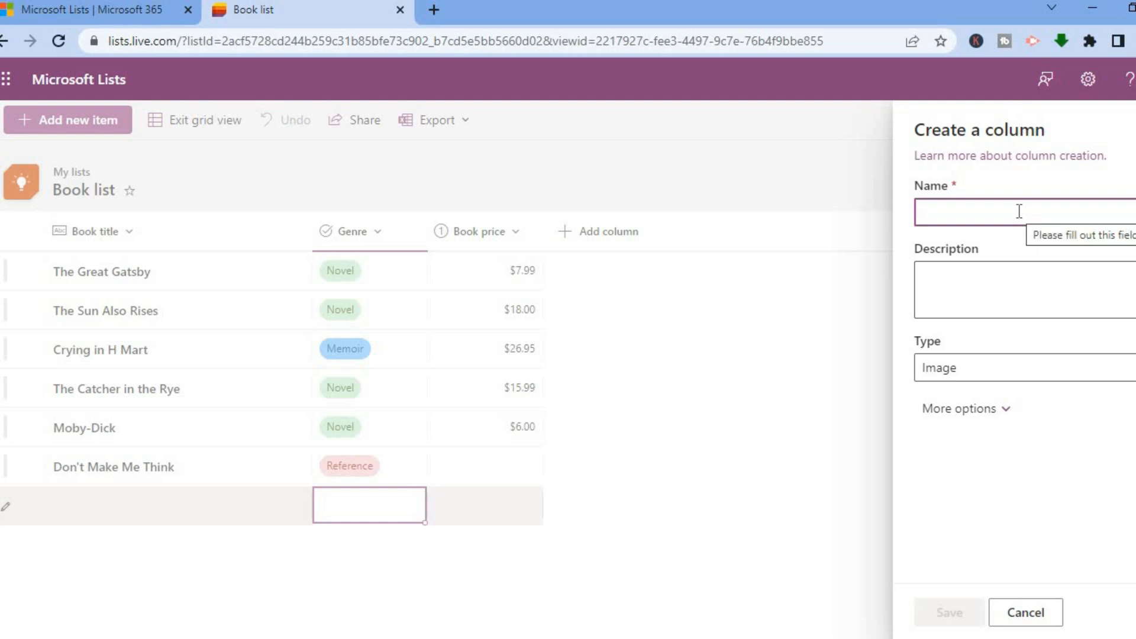
{"action": "type", "text": "test"}
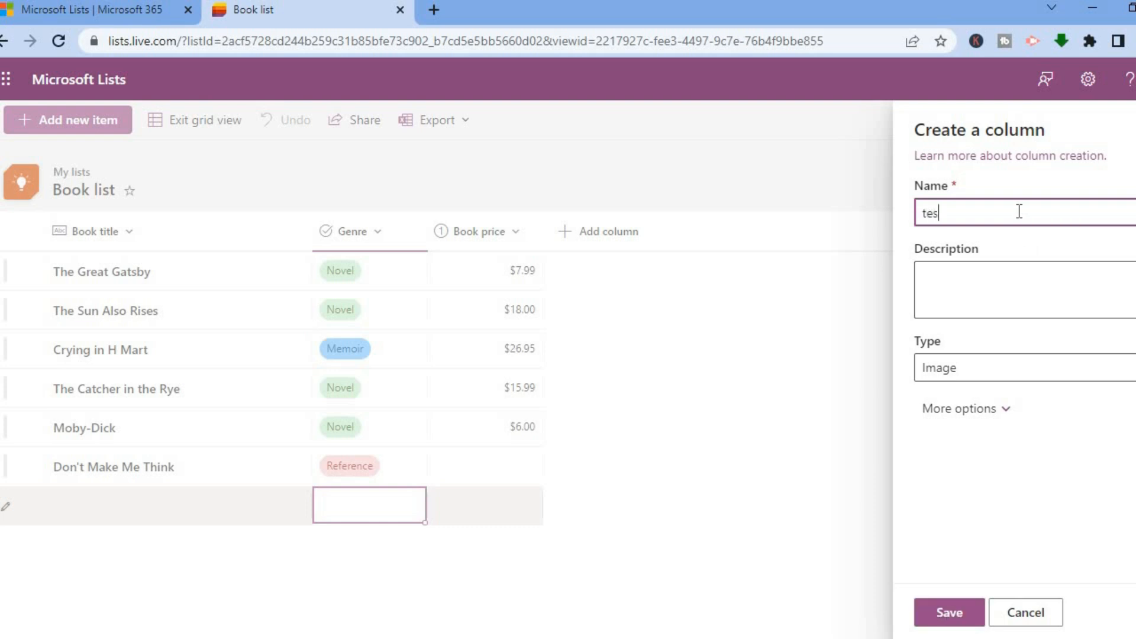
{"action": "left_click", "coordinate": [1048, 373]}
{"action": "left_click", "coordinate": [1049, 372]}
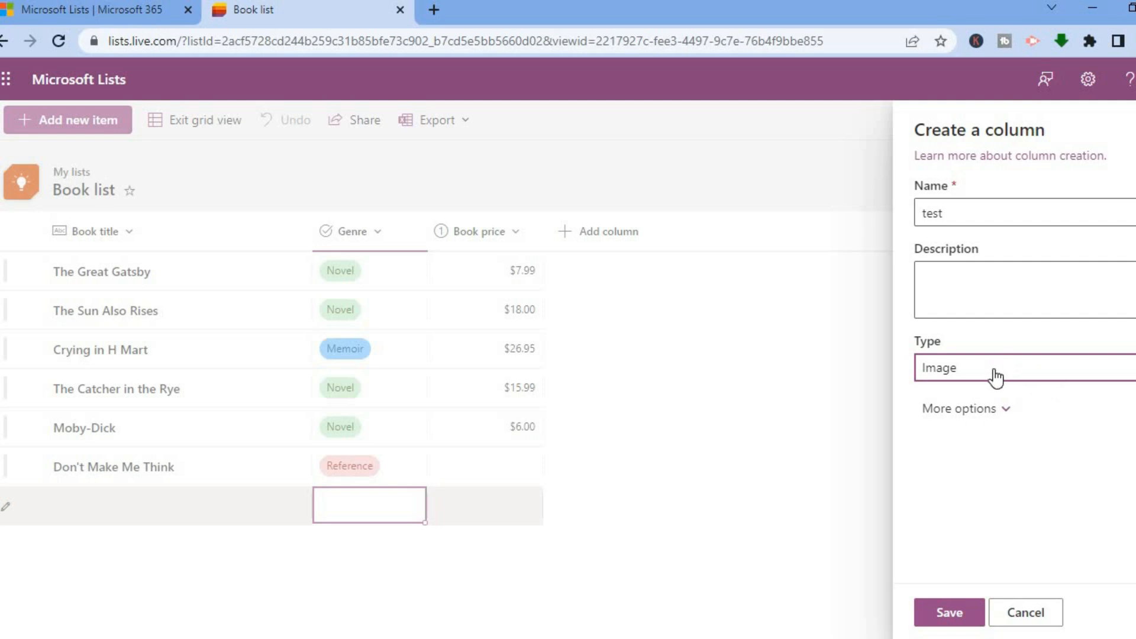
{"action": "left_click", "coordinate": [928, 613]}
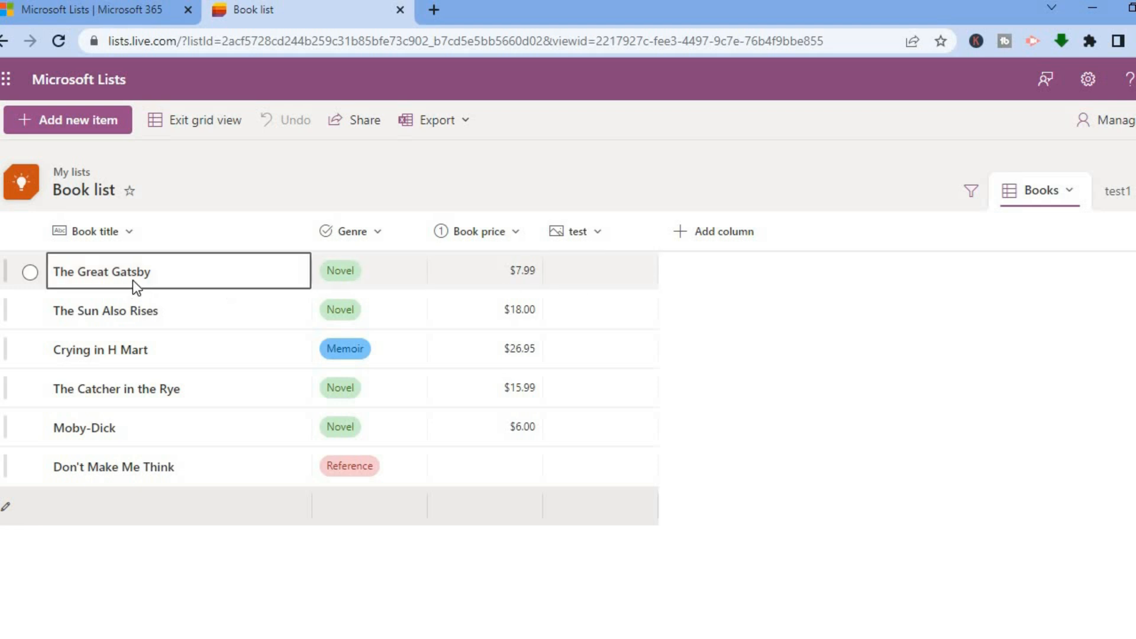
Upload the Introduction to Artificial Intelligence image from Downloads into the test column for The Great Gatsby.
{"action": "left_click", "coordinate": [573, 282]}
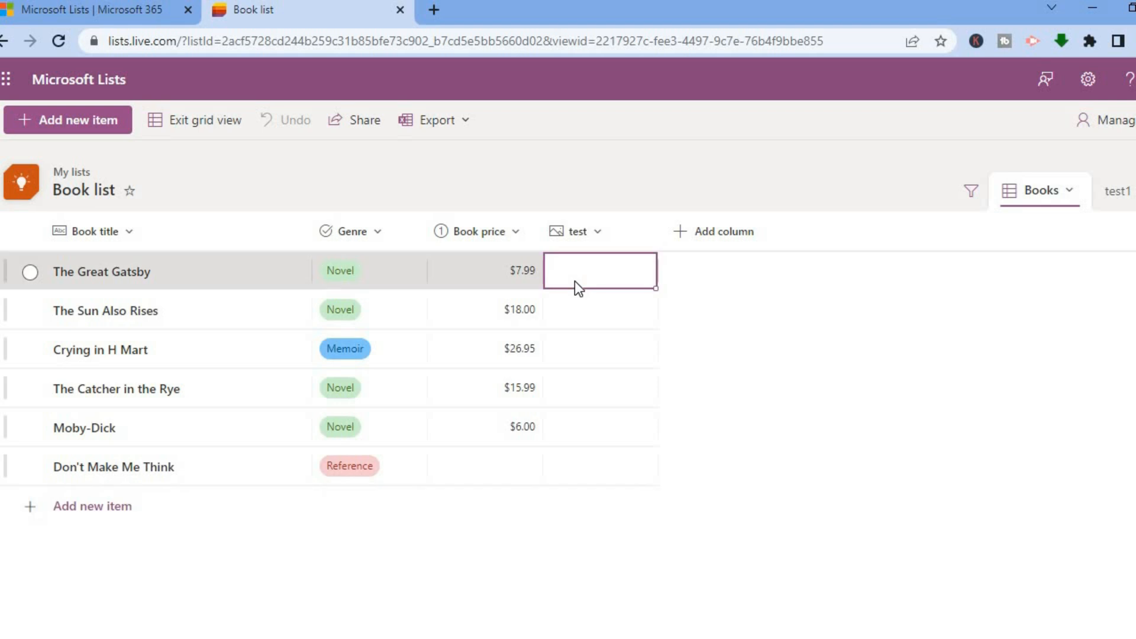
{"action": "left_click", "coordinate": [574, 281]}
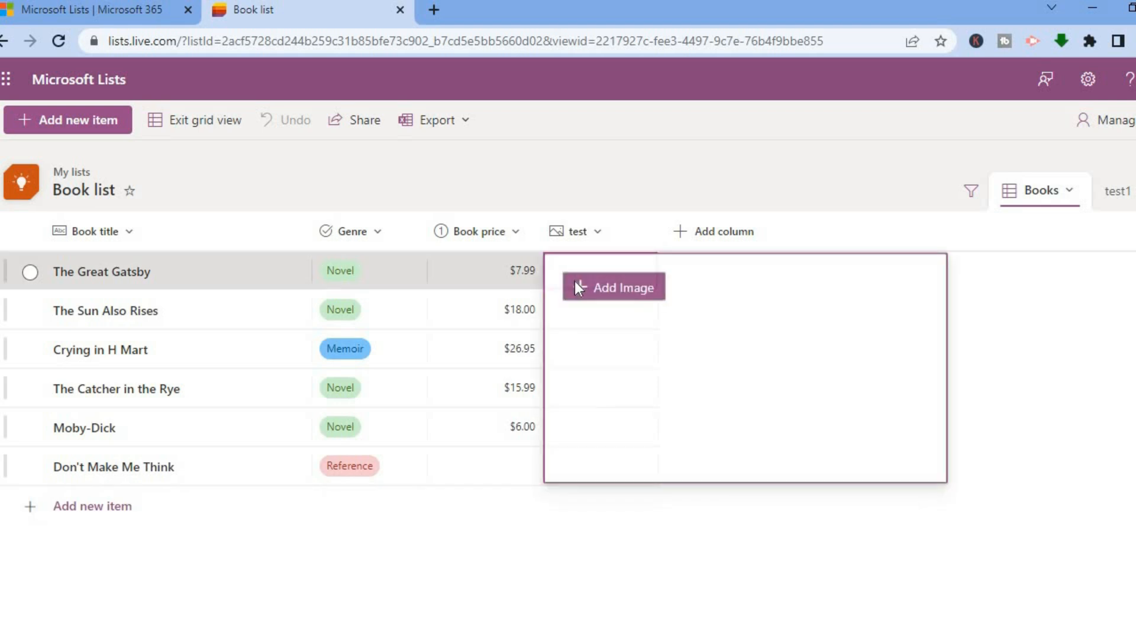
{"action": "left_click", "coordinate": [609, 292]}
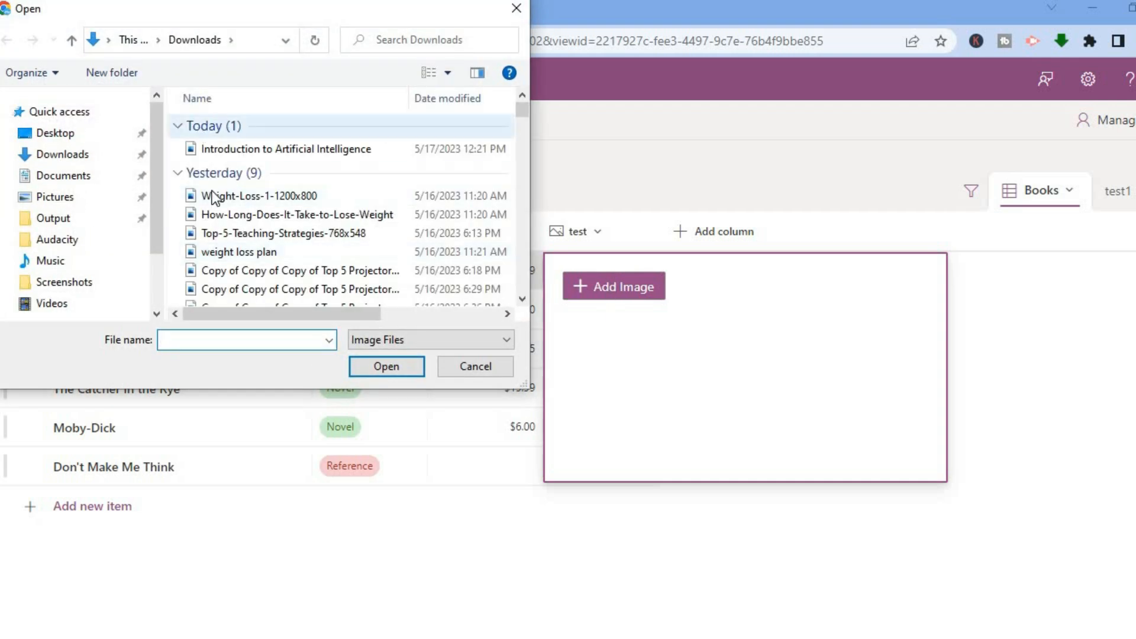
{"action": "left_click", "coordinate": [237, 151]}
{"action": "left_click", "coordinate": [386, 366]}
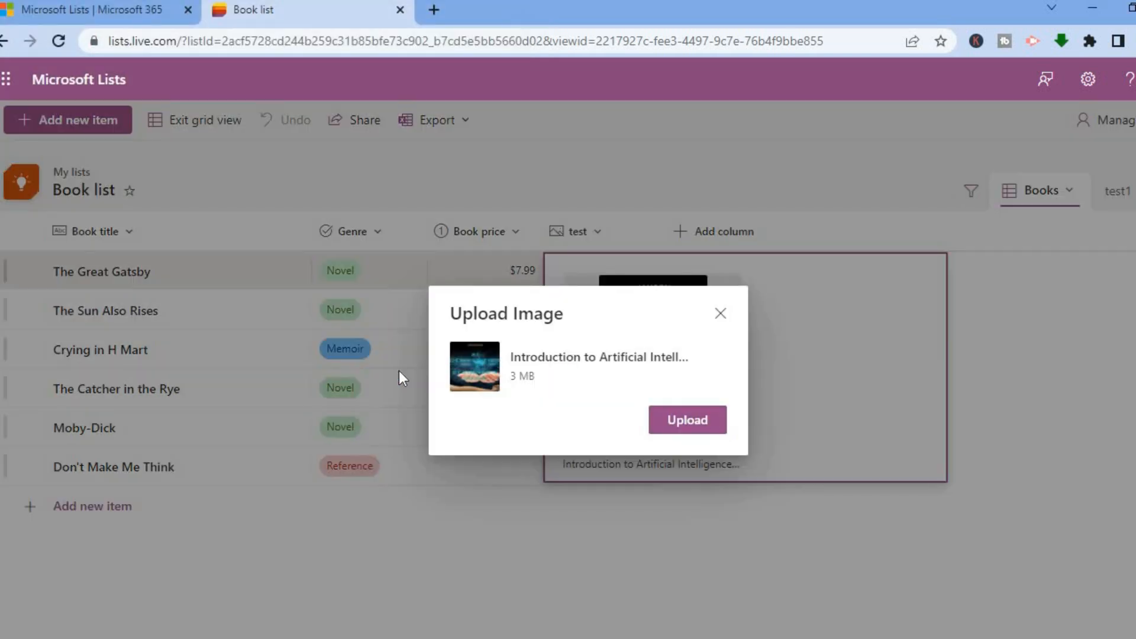
{"action": "left_click", "coordinate": [689, 423]}
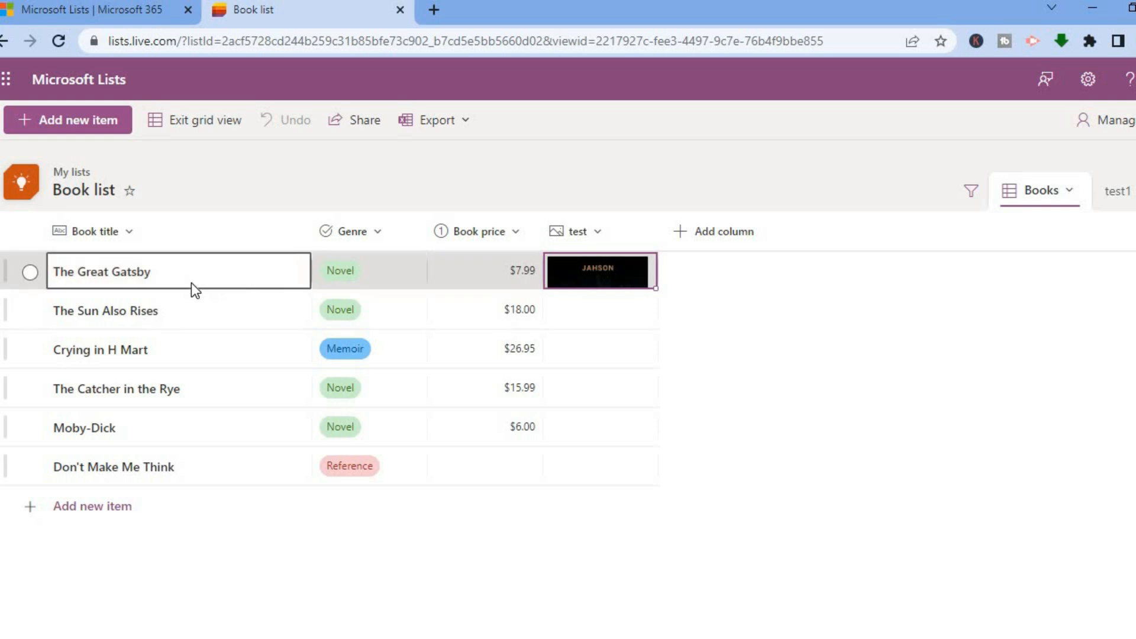
{"action": "mouse_move", "coordinate": [580, 264]}
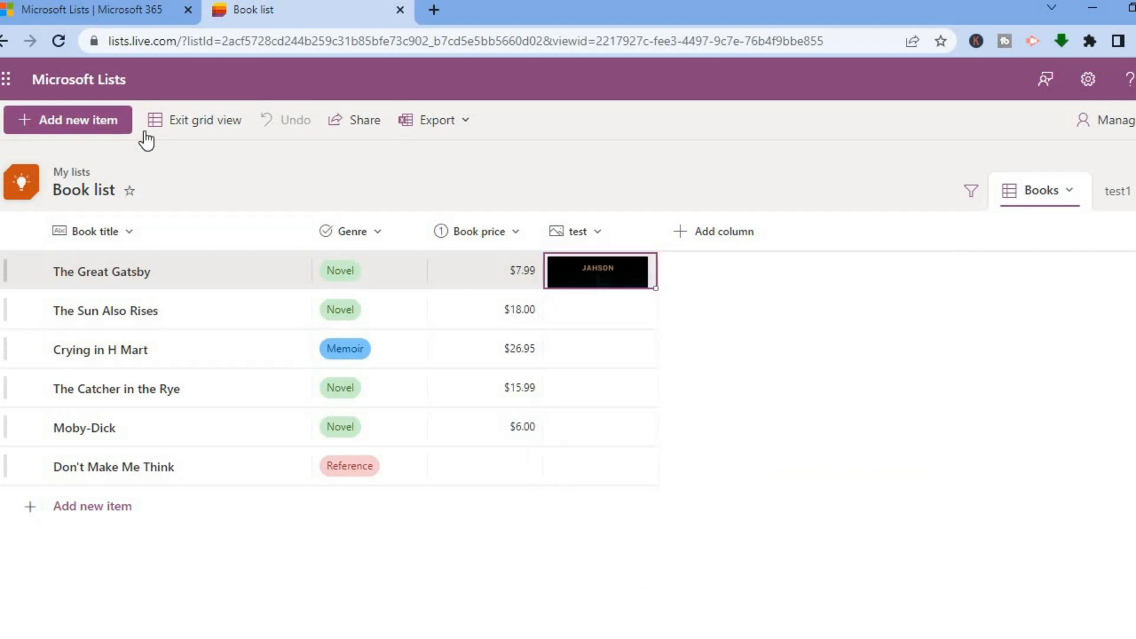
Return to the Lists home page, look through all the list creation options and templates, and close the overview.
{"action": "left_click", "coordinate": [90, 84]}
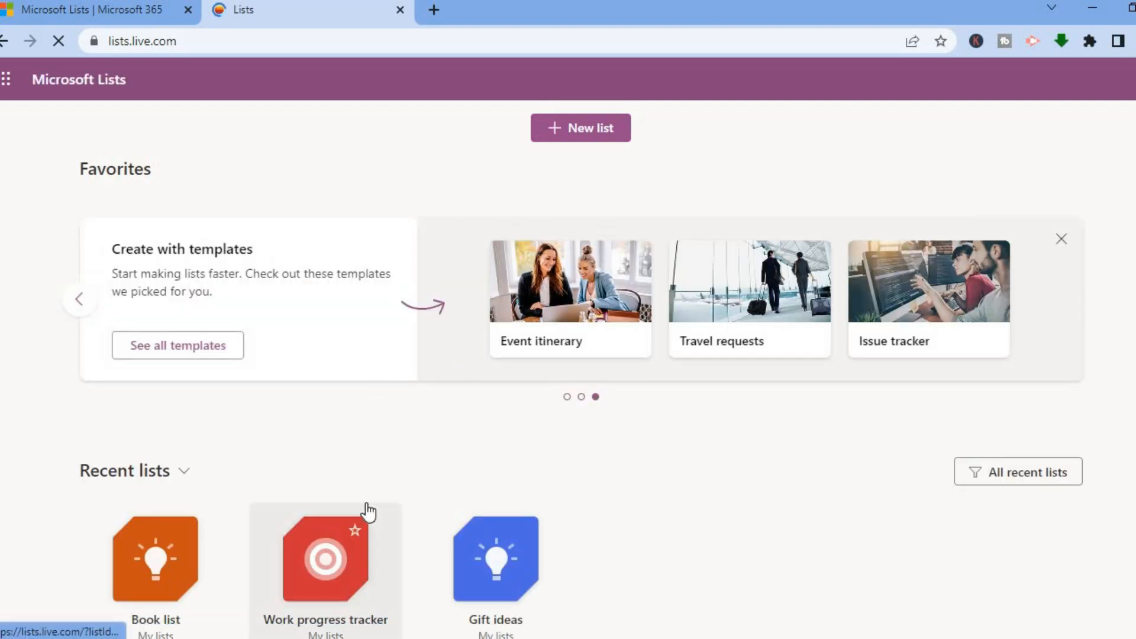
{"action": "left_click", "coordinate": [187, 354]}
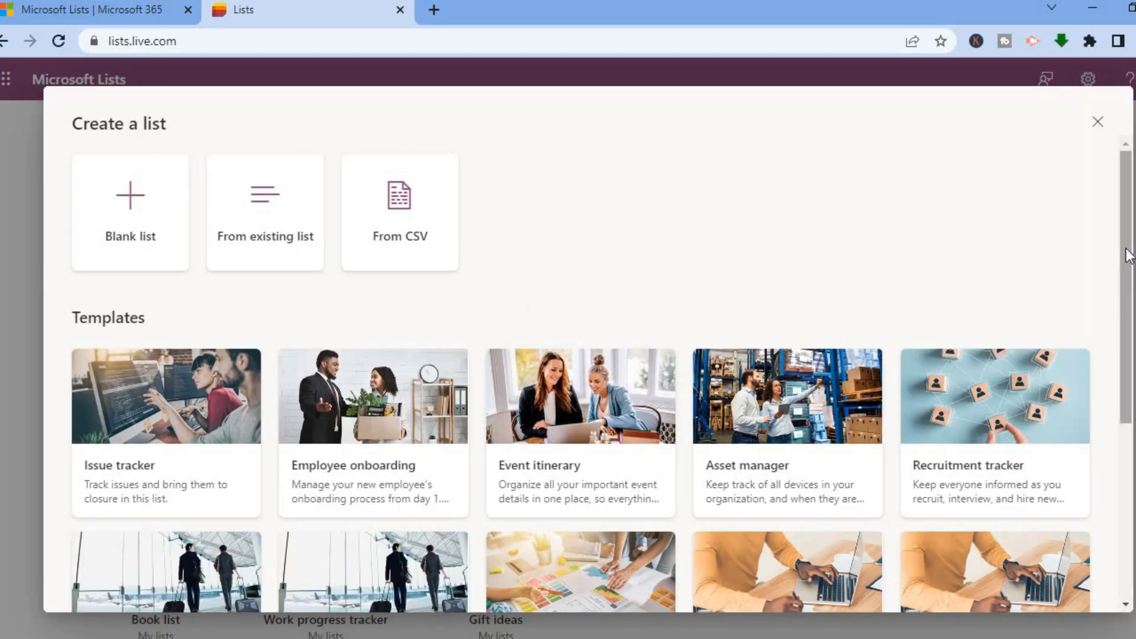
{"action": "mouse_move", "coordinate": [1127, 255]}
{"action": "left_mouse_down"}
{"action": "mouse_move", "coordinate": [1130, 444]}
{"action": "mouse_move", "coordinate": [1126, 254]}
{"action": "left_mouse_up"}
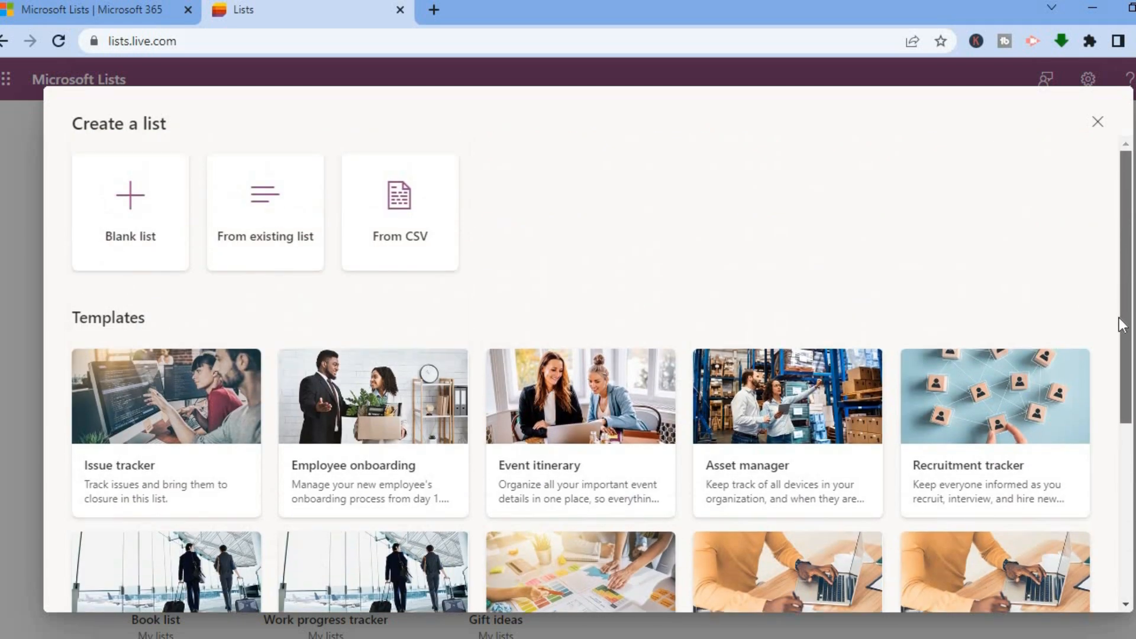
{"action": "scroll", "coordinate": [1109, 418], "scroll_direction": "down", "scroll_amount": 1}
{"action": "scroll", "coordinate": [1110, 417], "scroll_direction": "down", "scroll_amount": 3}
{"action": "scroll", "coordinate": [1113, 393], "scroll_direction": "up", "scroll_amount": 5}
{"action": "left_click", "coordinate": [1098, 122]}
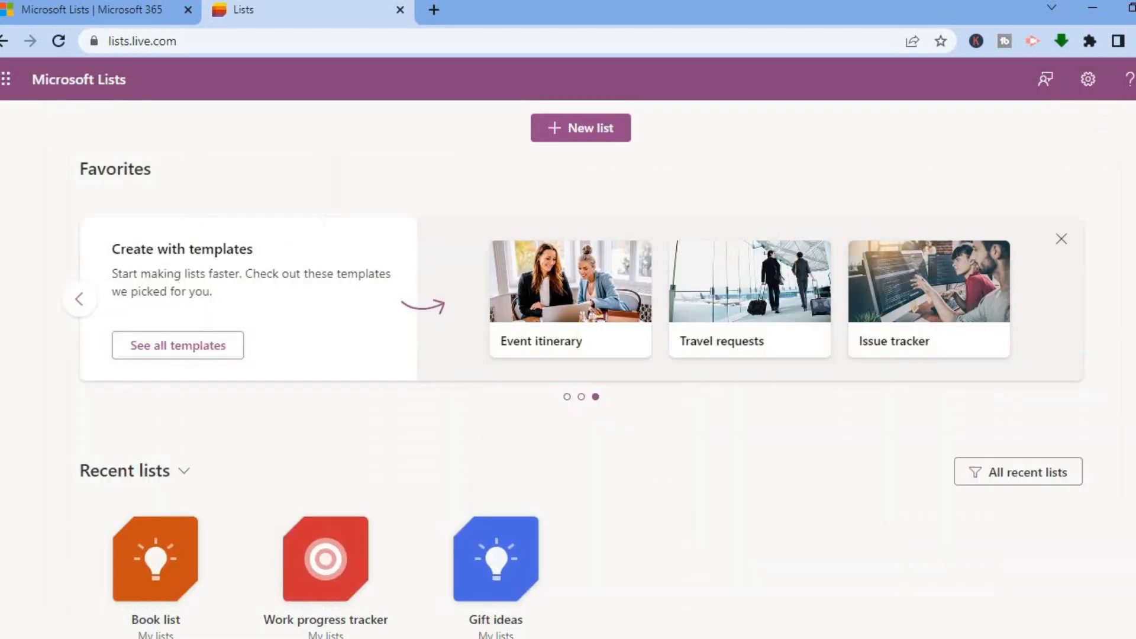
Look over the home page's recent lists and open the Settings.
{"action": "scroll", "coordinate": [1094, 118], "scroll_direction": "down", "scroll_amount": 1}
{"action": "scroll", "coordinate": [1094, 106], "scroll_direction": "up", "scroll_amount": 1}
{"action": "left_click", "coordinate": [1089, 81]}
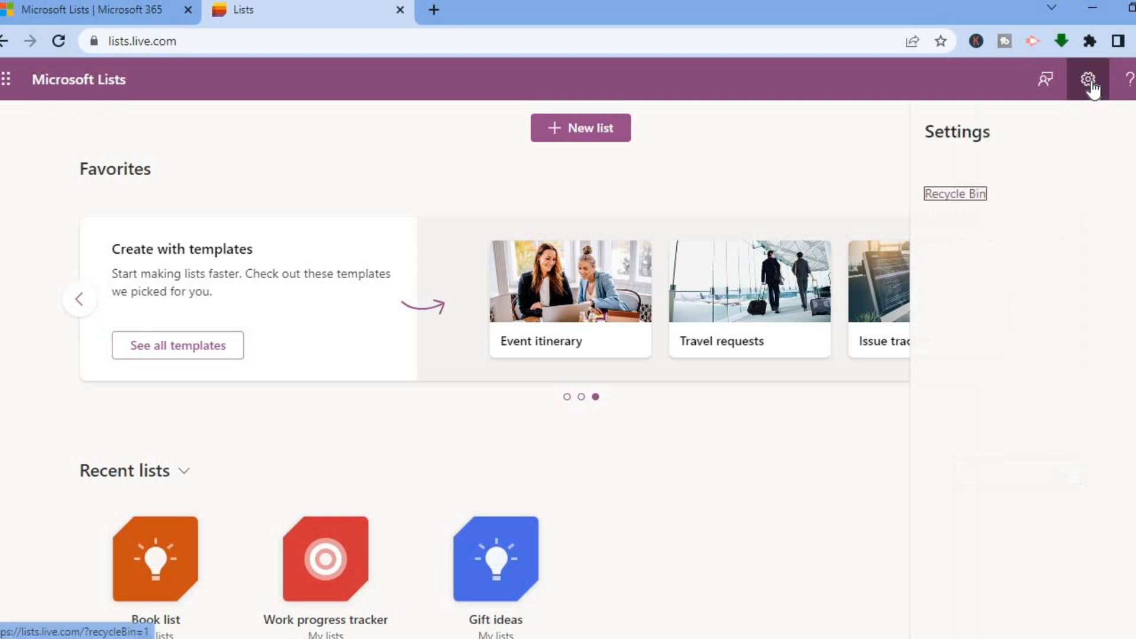